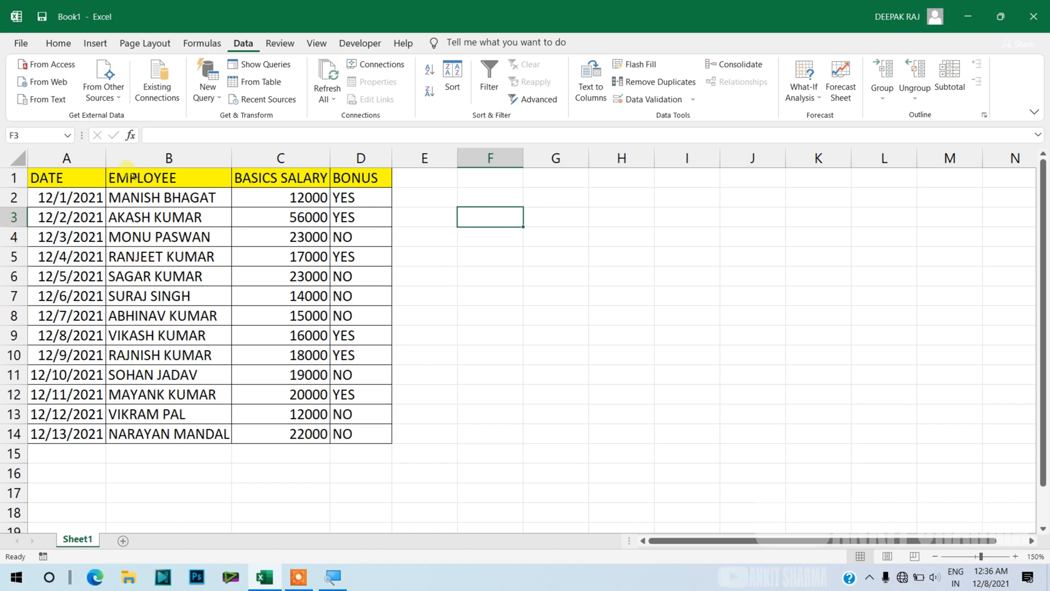
- Sort the table by the EMPLOYEE column from A to Z, expanding the selection to the neighbouring columns
left_click(140, 164)
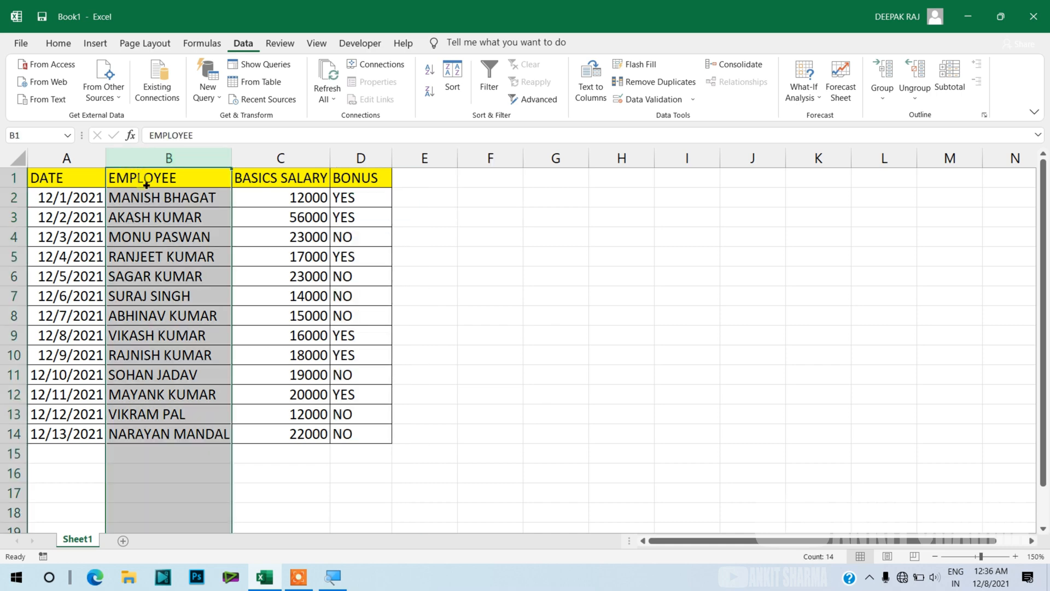
left_click(155, 200)
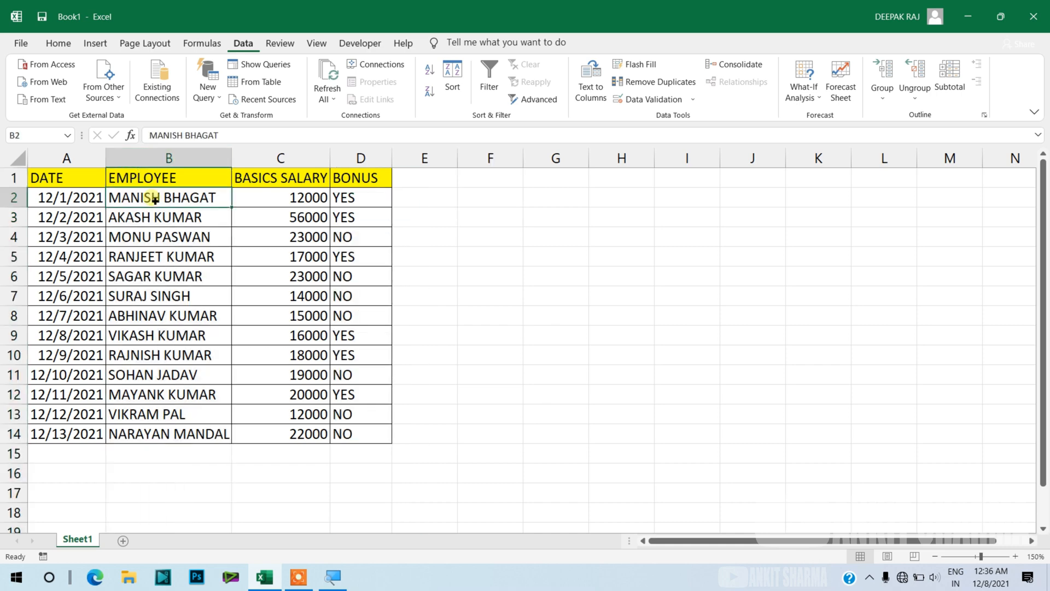
left_click(171, 161)
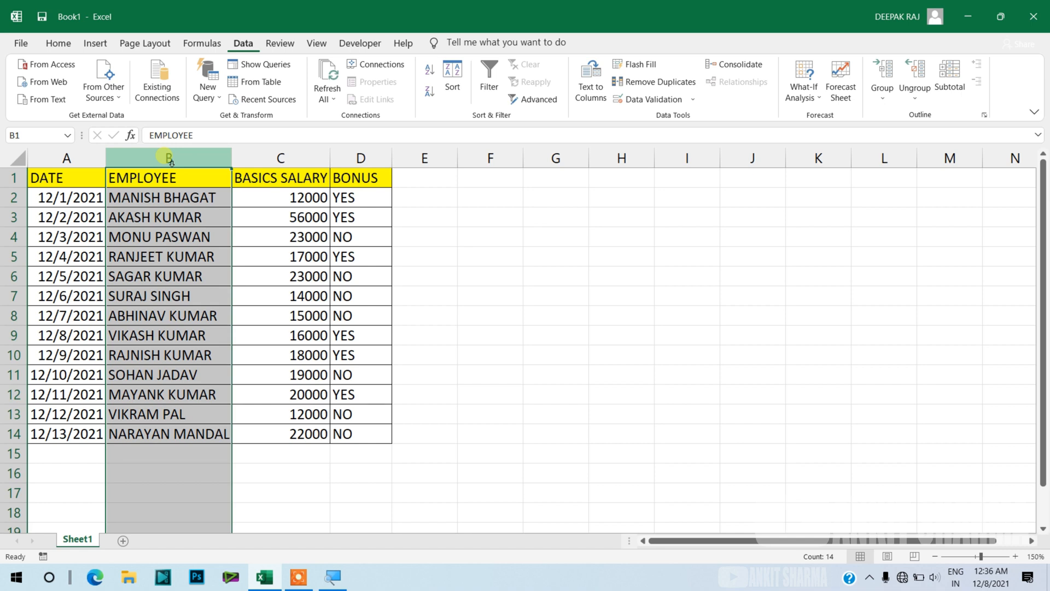
left_click(163, 220)
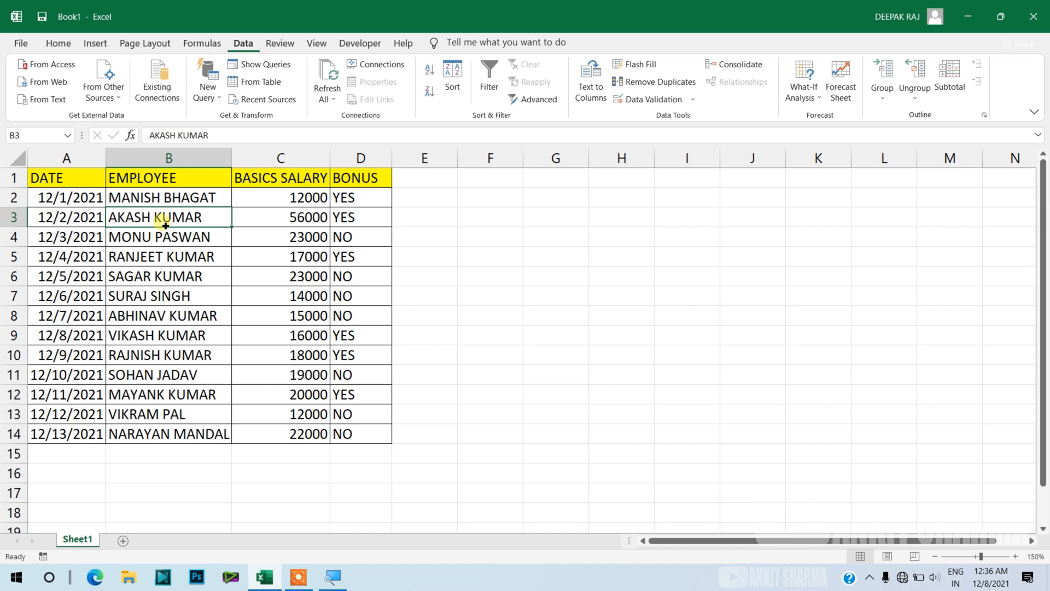
key("ctrl+space")
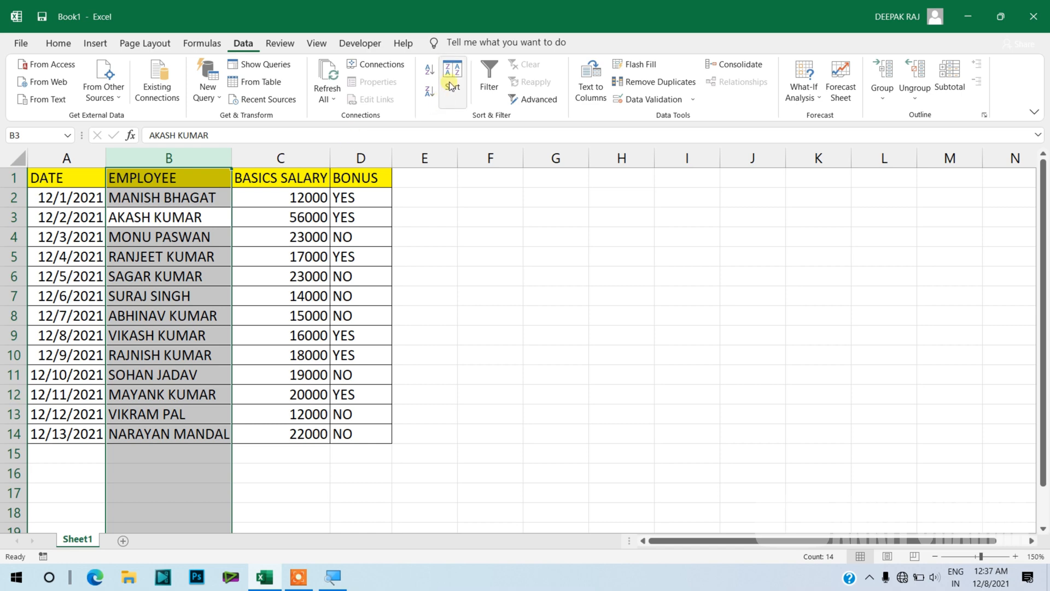
left_click(430, 71)
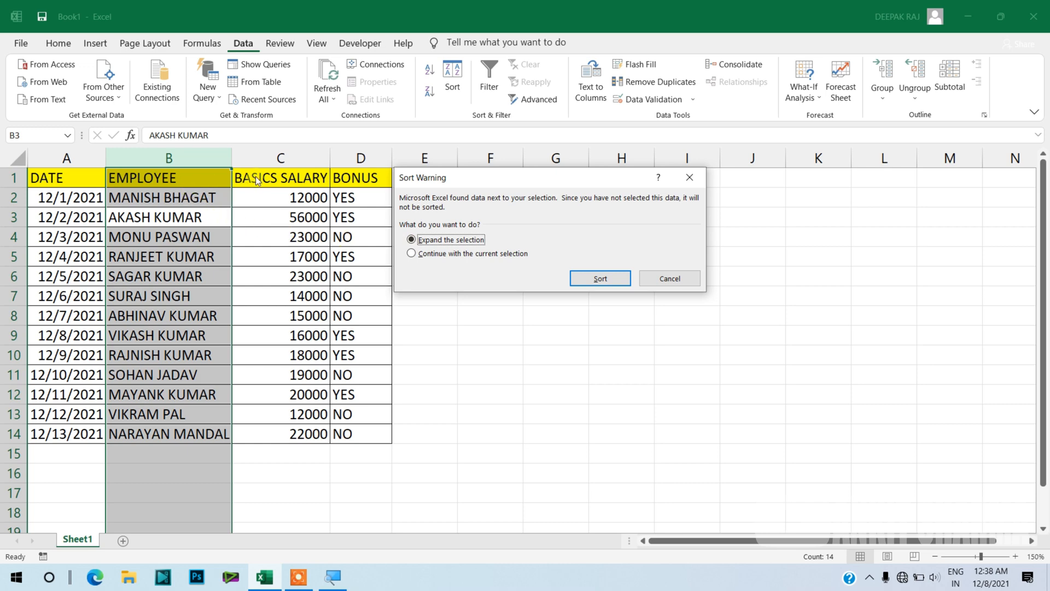
left_click(600, 278)
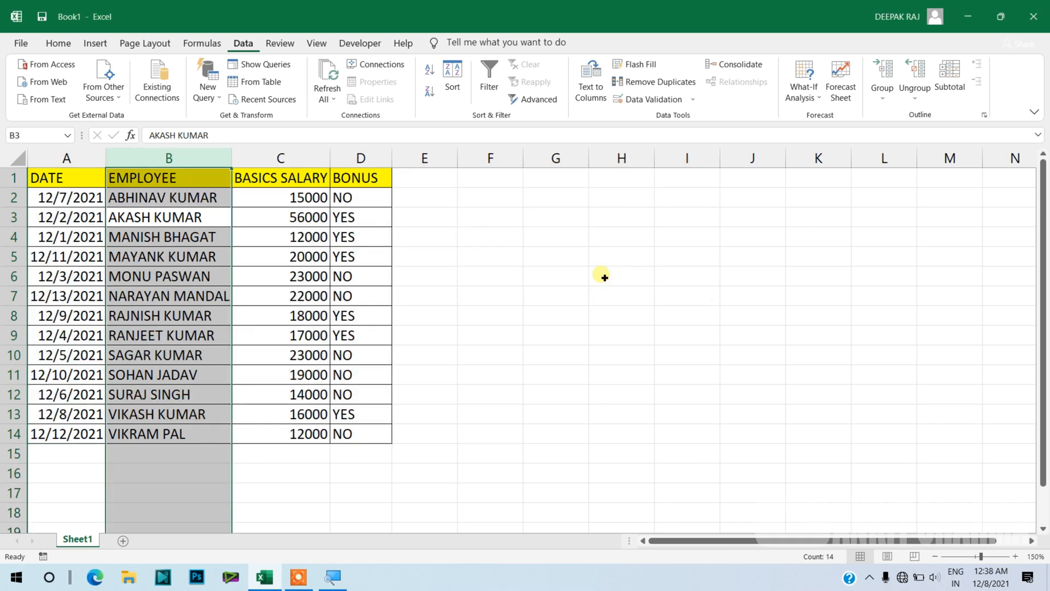
- Undo the A to Z sort of the employee table
left_click(194, 218)
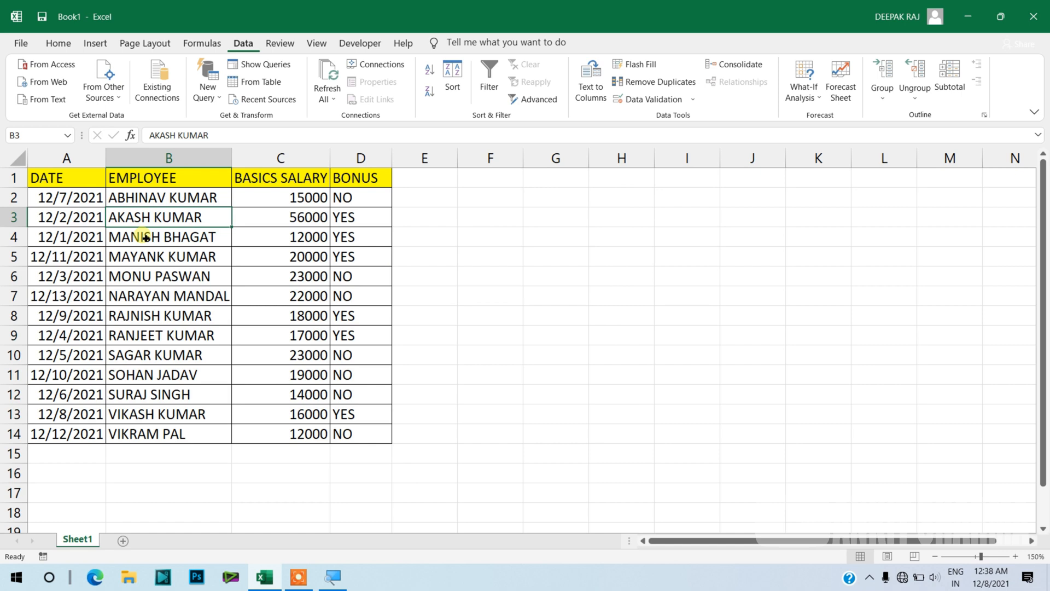
left_click(466, 259)
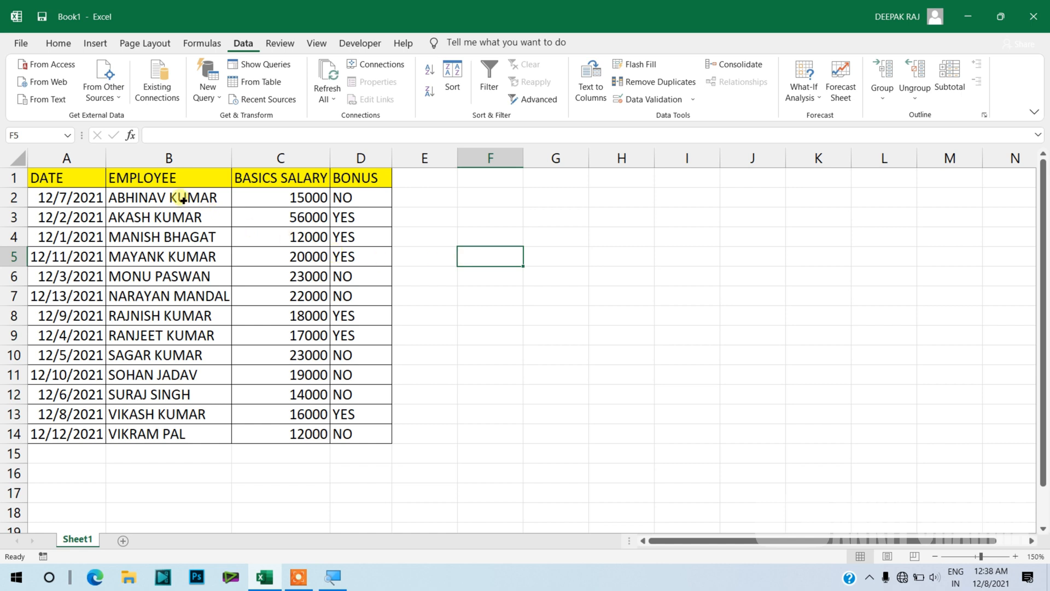
left_click(173, 222)
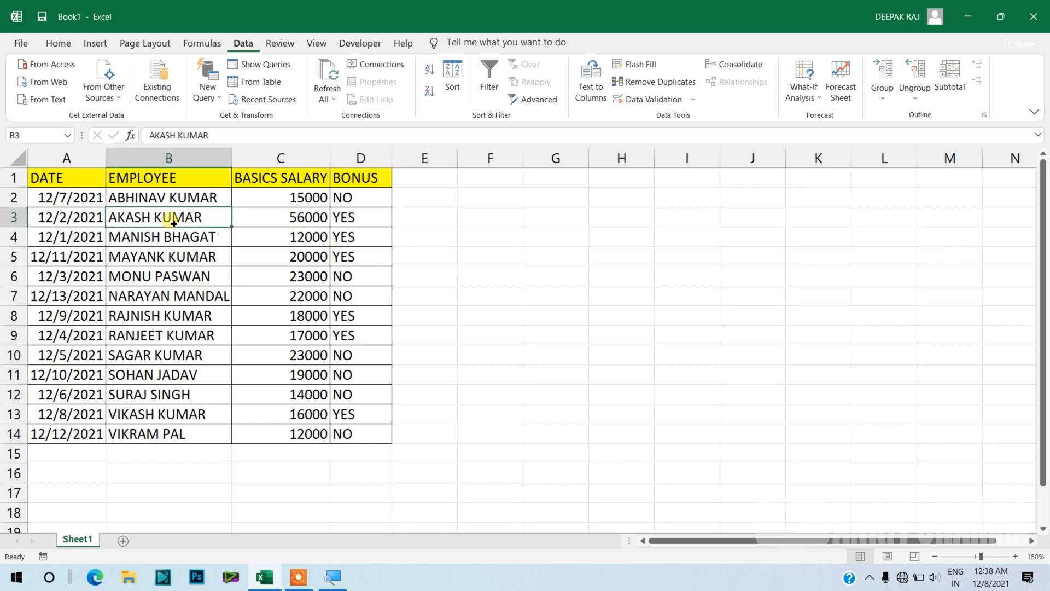
key("ctrl+z")
- Sort the table by the EMPLOYEE column from Z to A, expanding the selection to the neighbouring columns
left_click(173, 223)
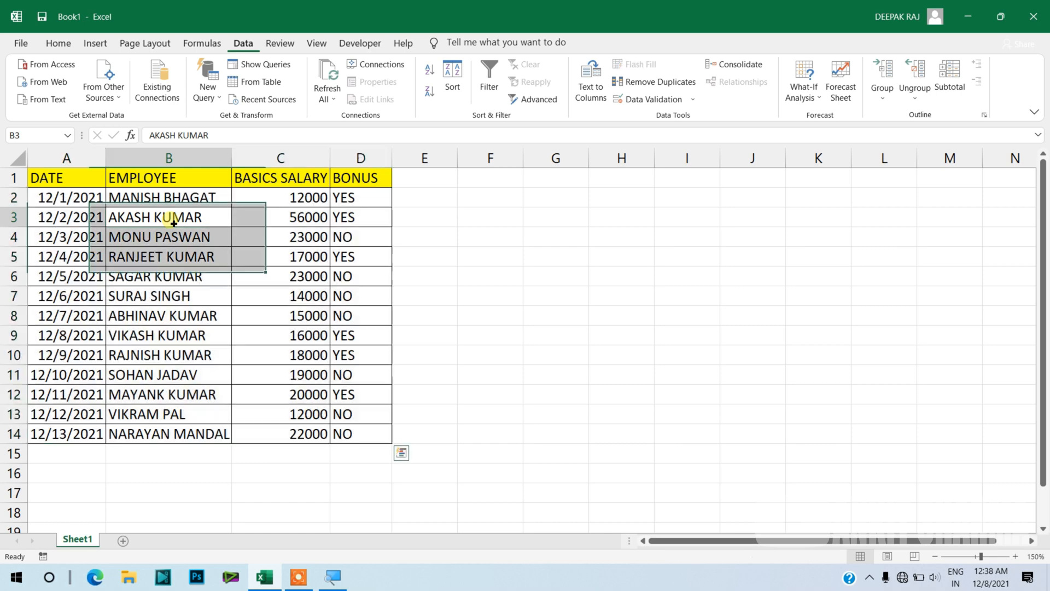
key("ctrl+space")
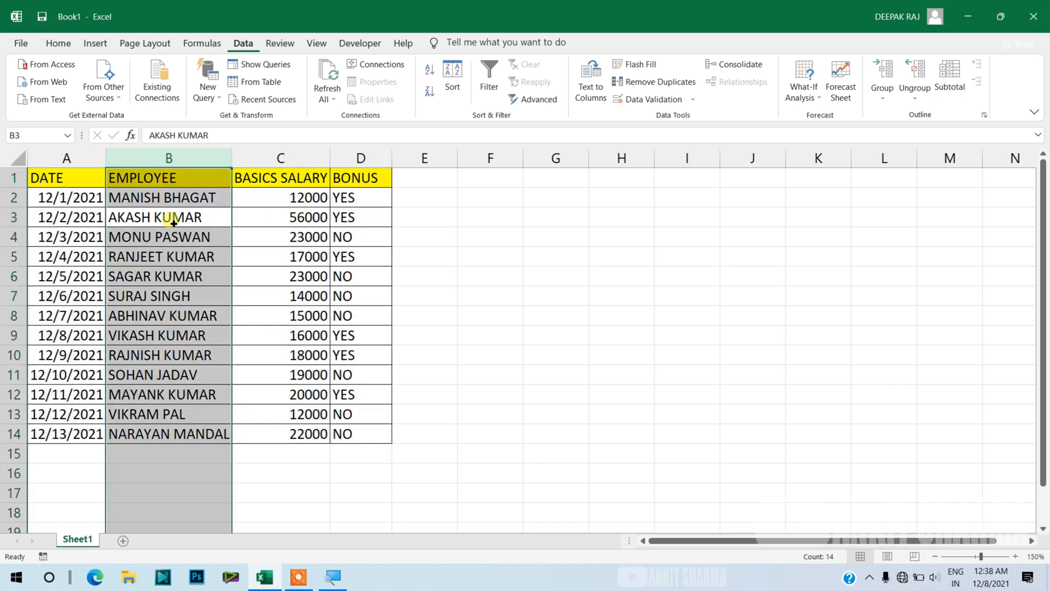
left_click(430, 94)
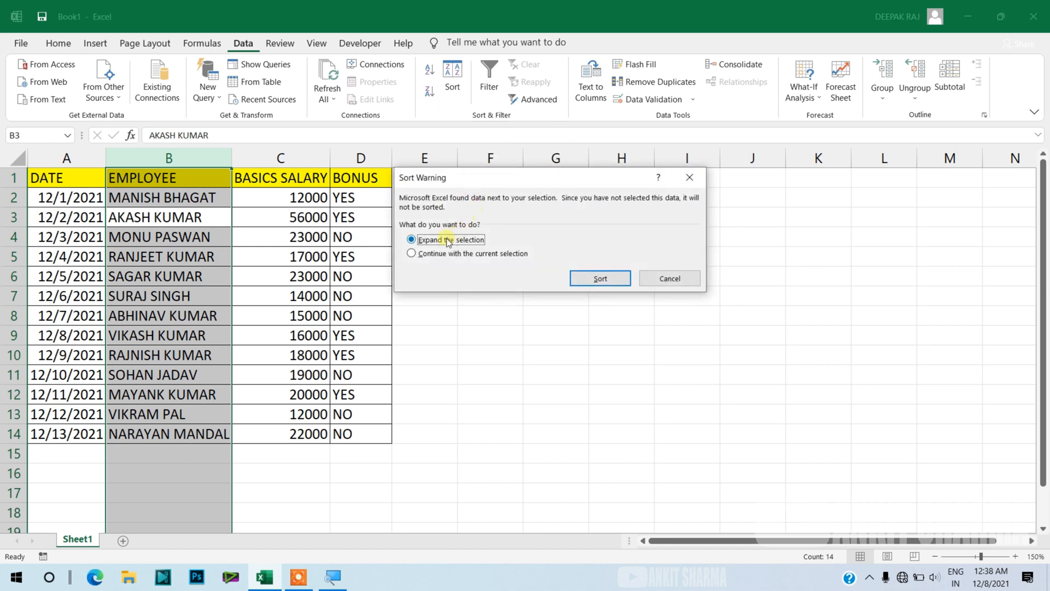
left_click(607, 280)
left_click(549, 254)
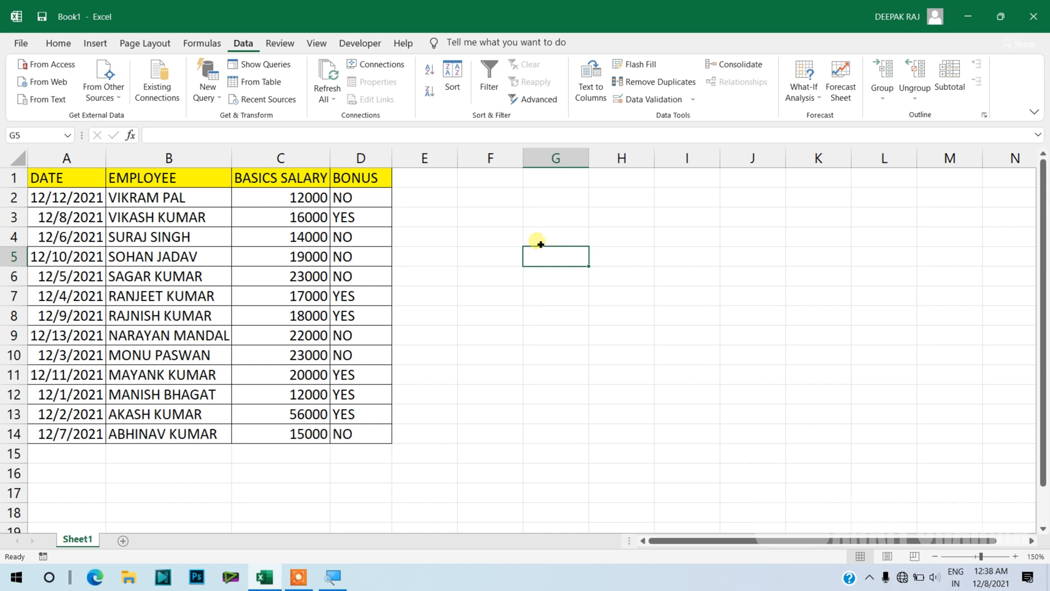
key("alt+h")
key("i")
key("i")
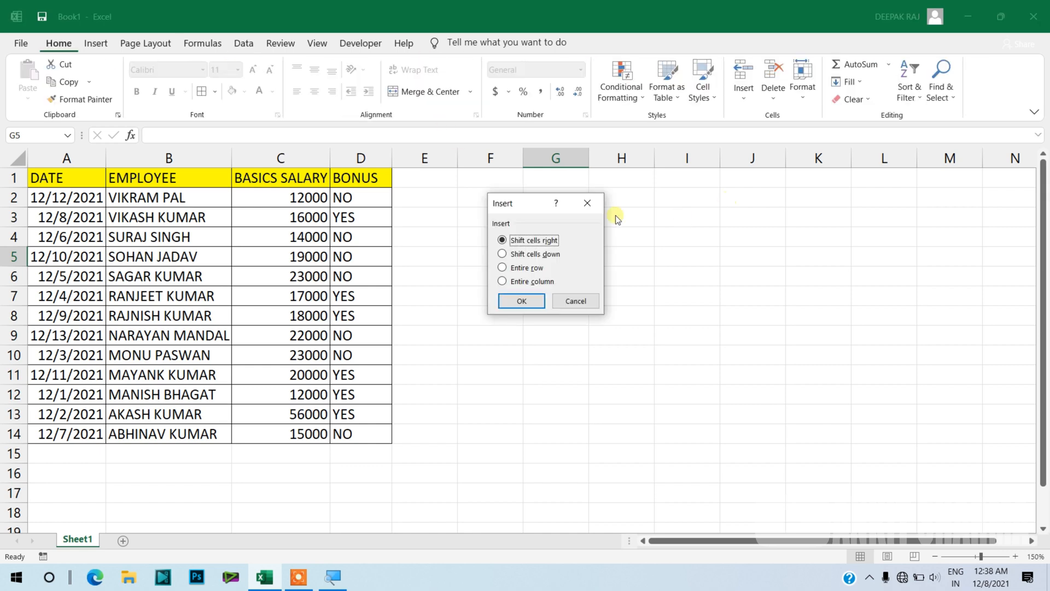
left_click(584, 204)
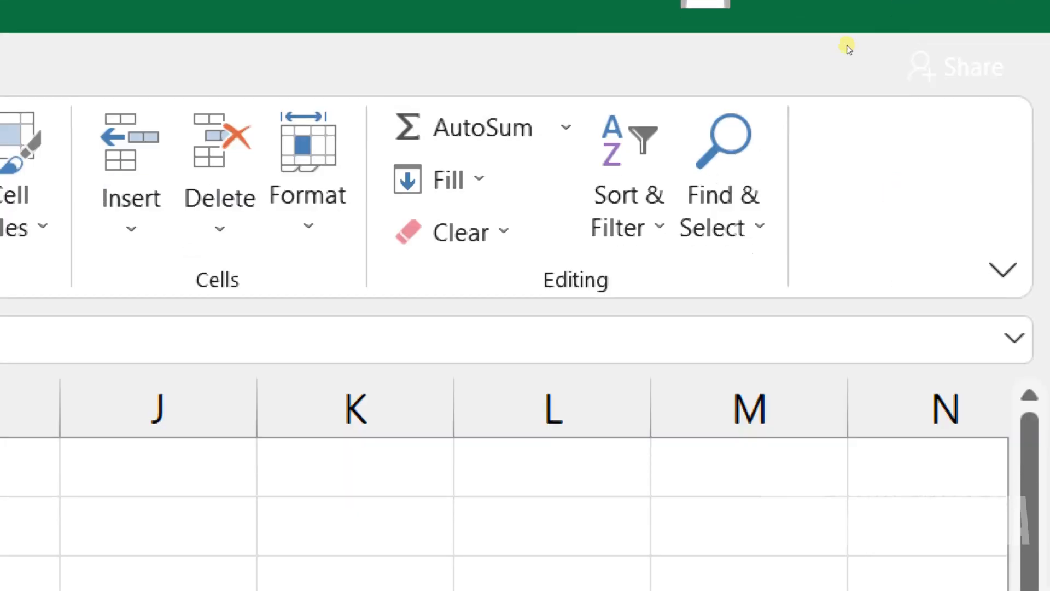
- View the Sort & Filter options and try to start a custom sort from the empty cell G5
left_click(628, 188)
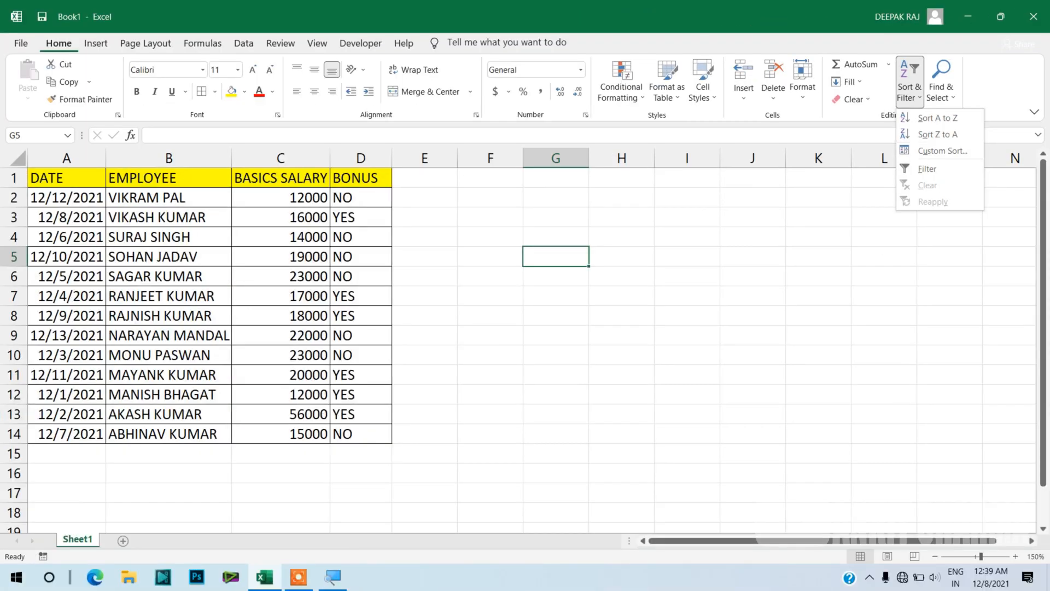
left_click(244, 44)
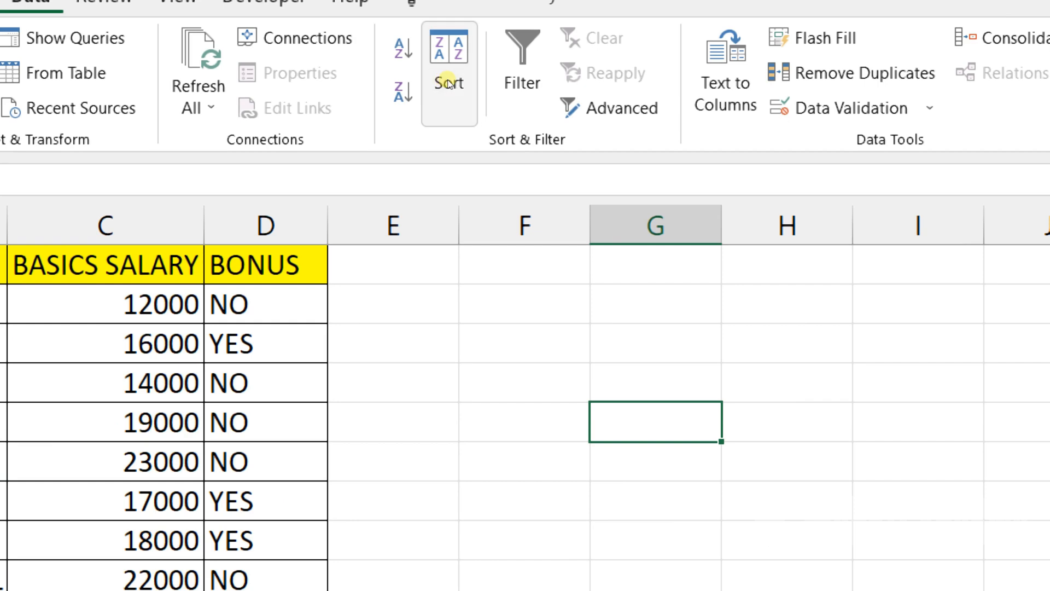
left_click(449, 83)
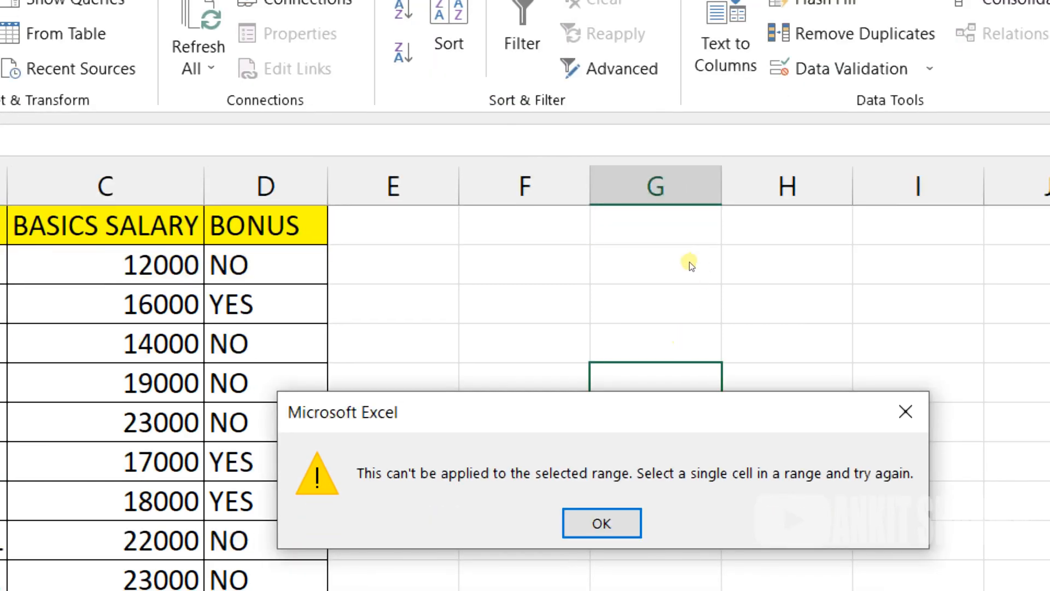
key("Return")
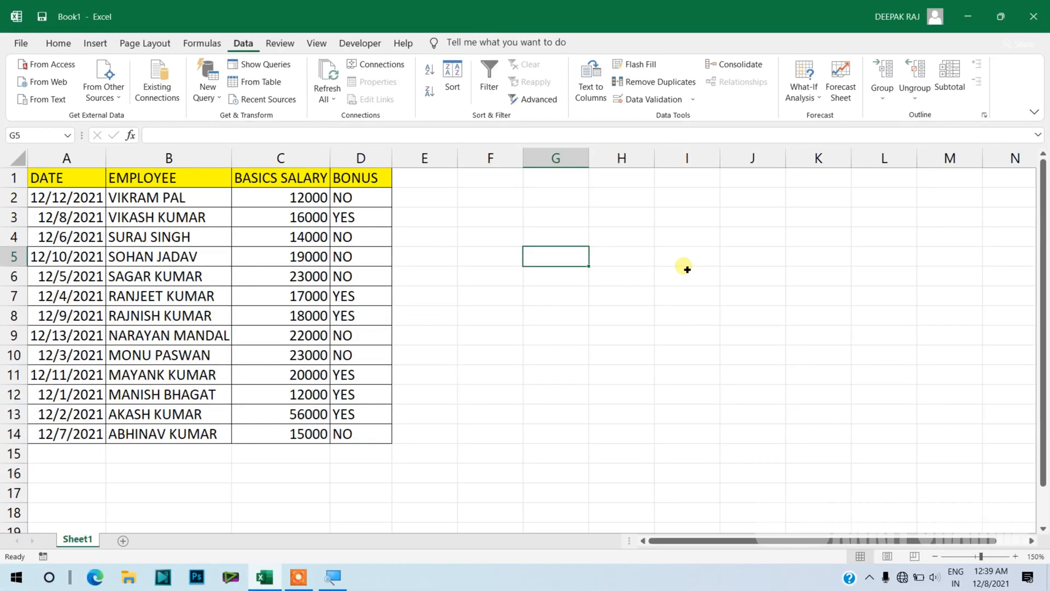
- Start a custom sort on the table range A1:D14 with EMPLOYEE as the sort column
left_click_drag(75, 175, 360, 437)
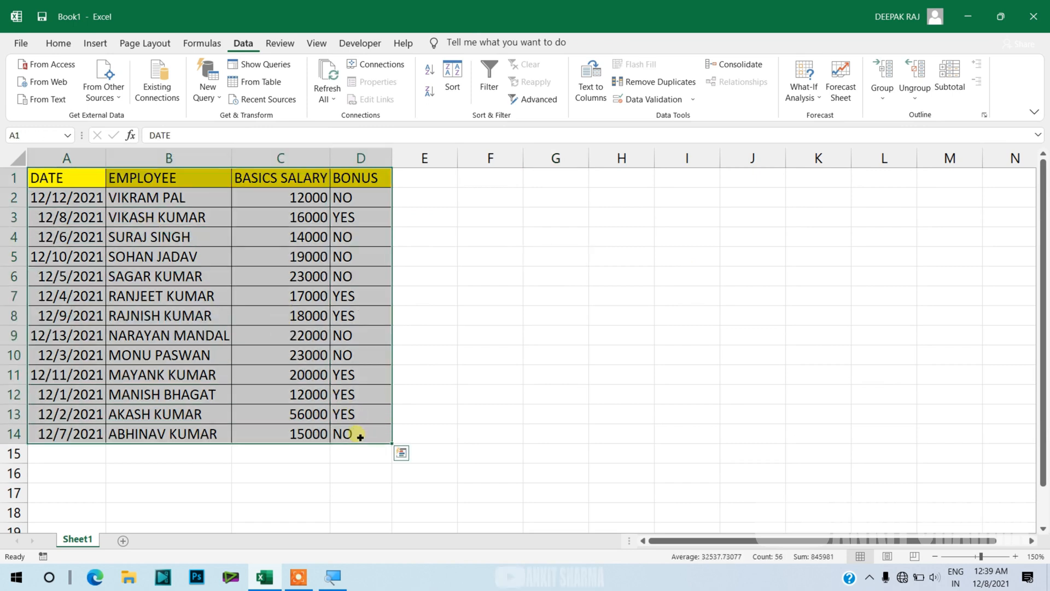
left_click(458, 93)
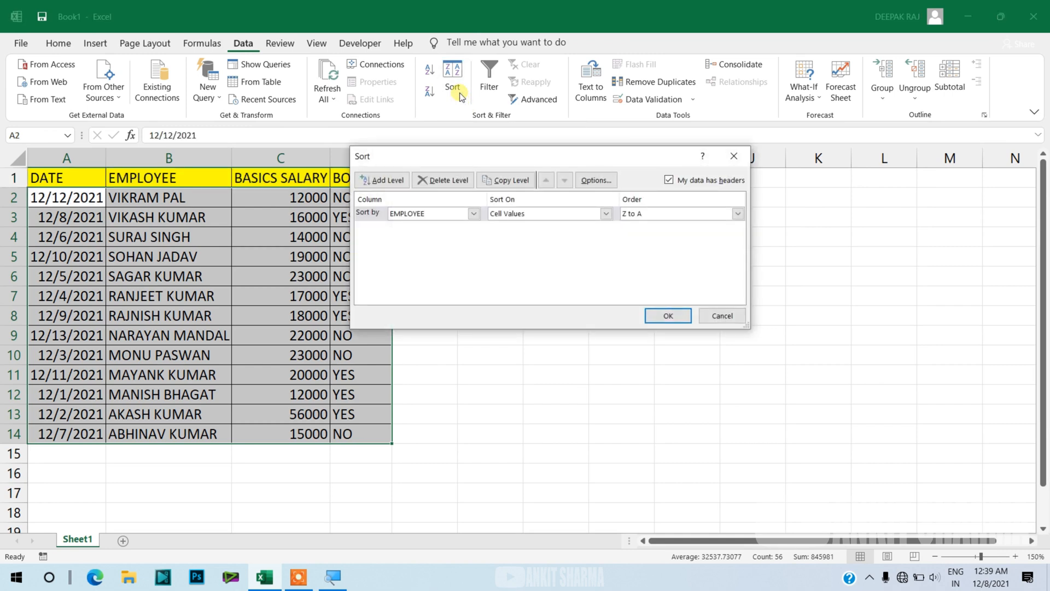
left_click_drag(459, 160, 452, 158)
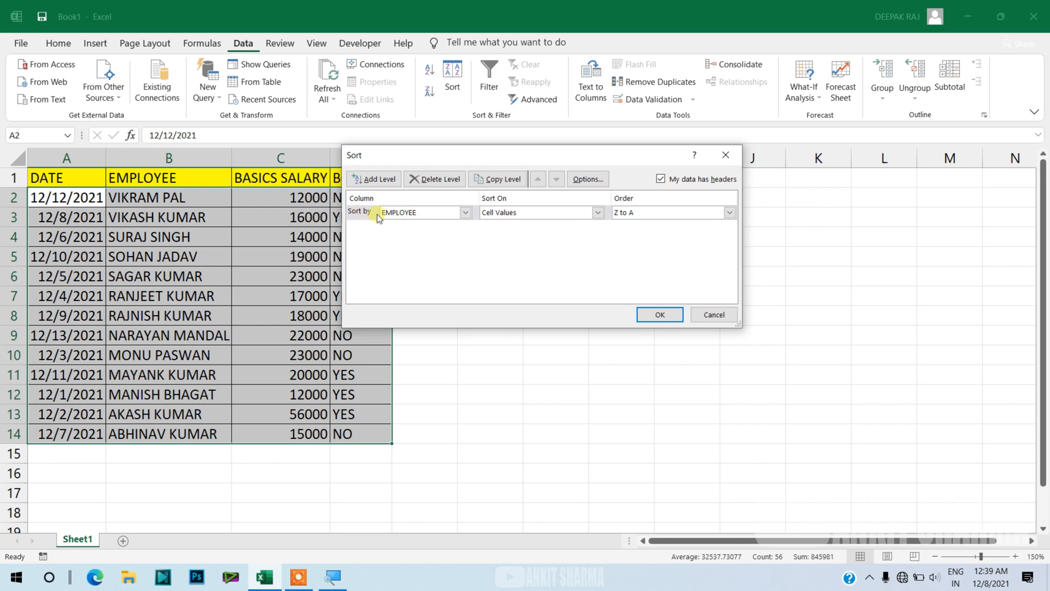
left_click(465, 213)
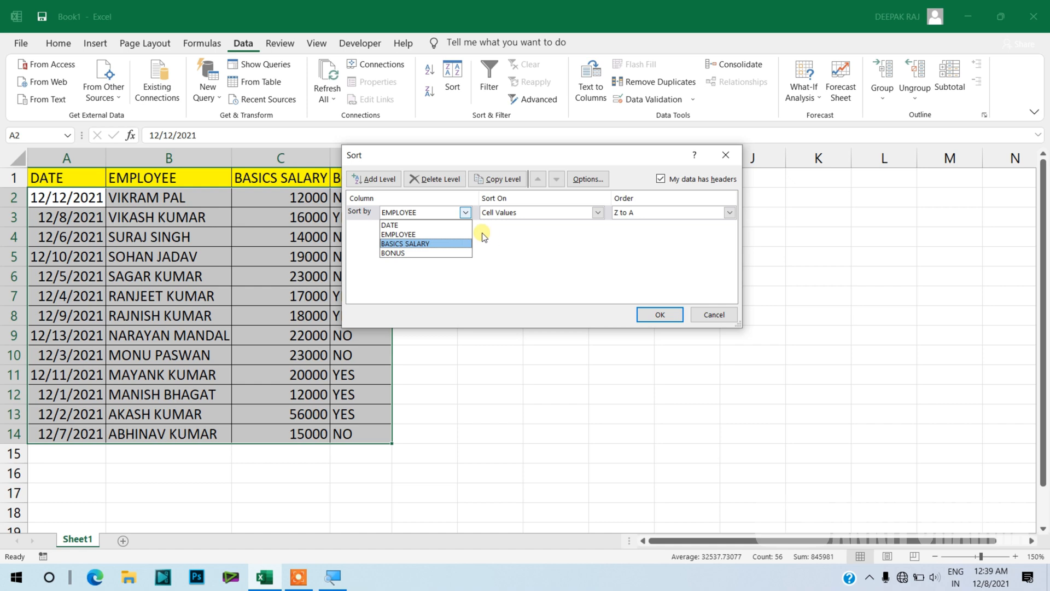
left_click(447, 233)
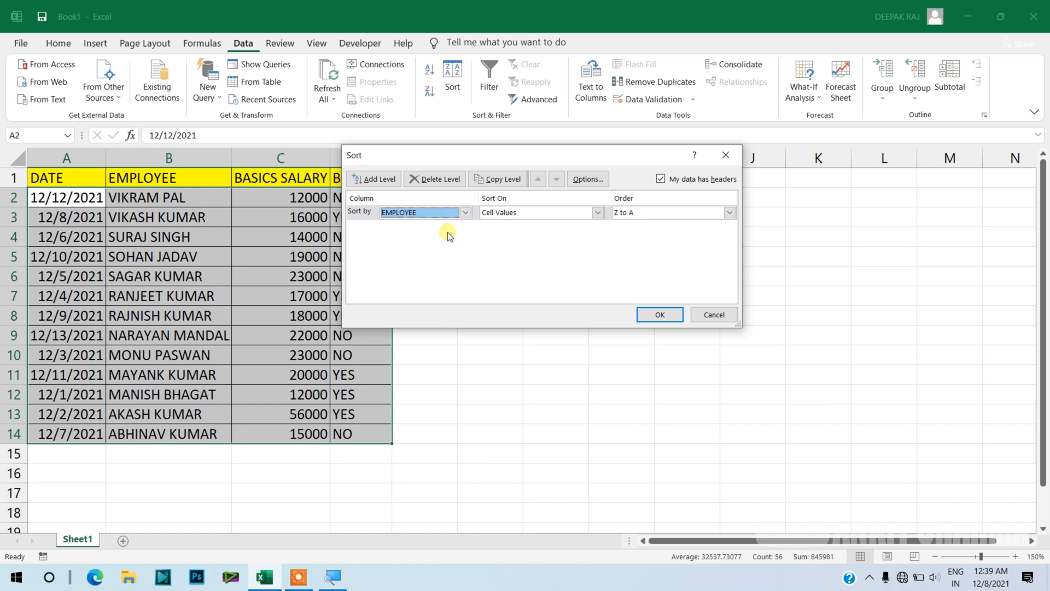
- Apply the custom sort by EMPLOYEE in A to Z order
left_click(684, 215)
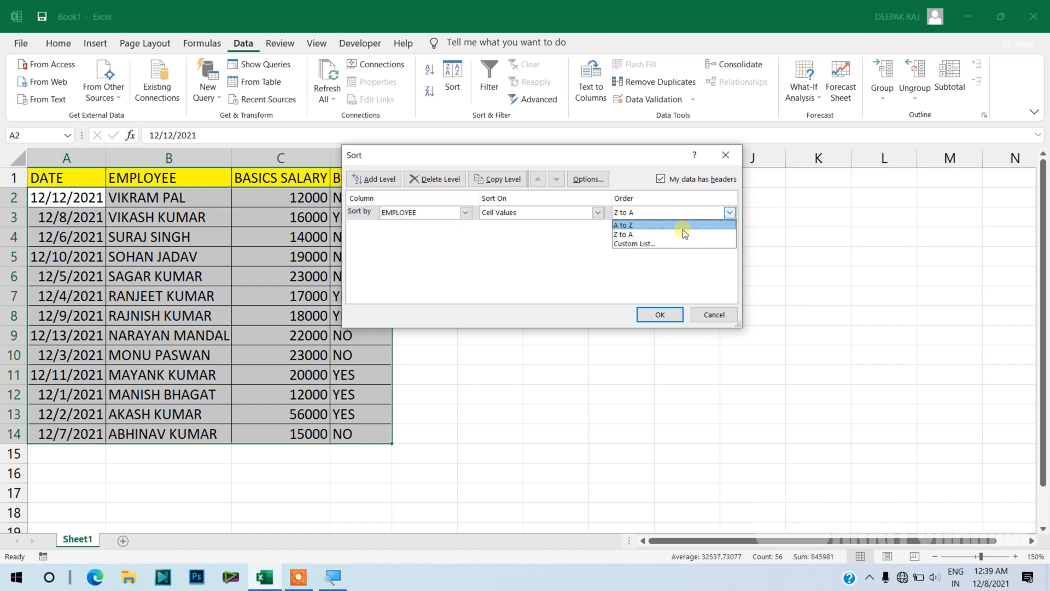
left_click(682, 234)
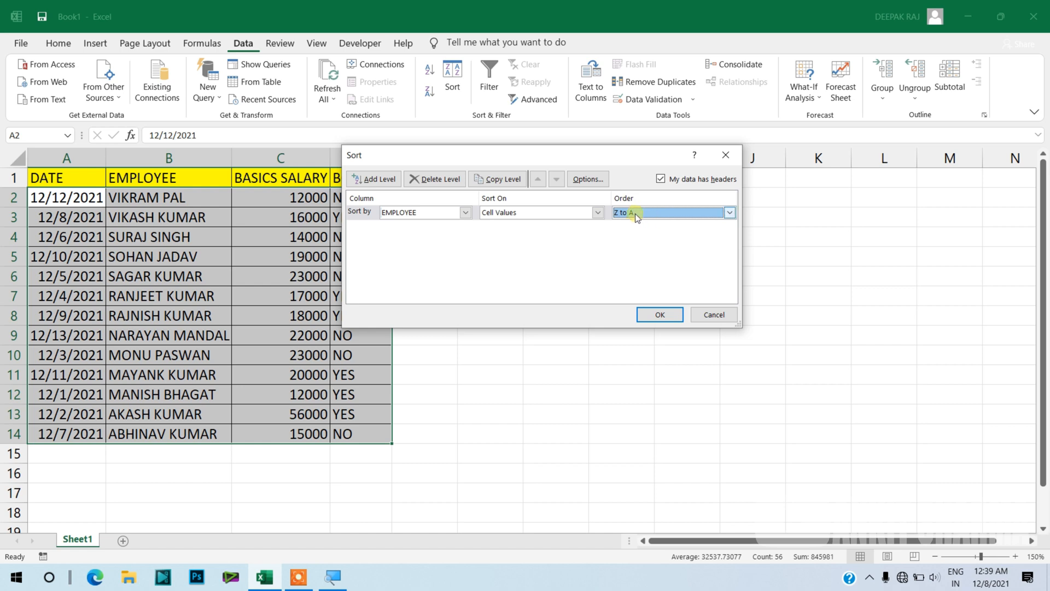
left_click(659, 315)
key("ctrl+z")
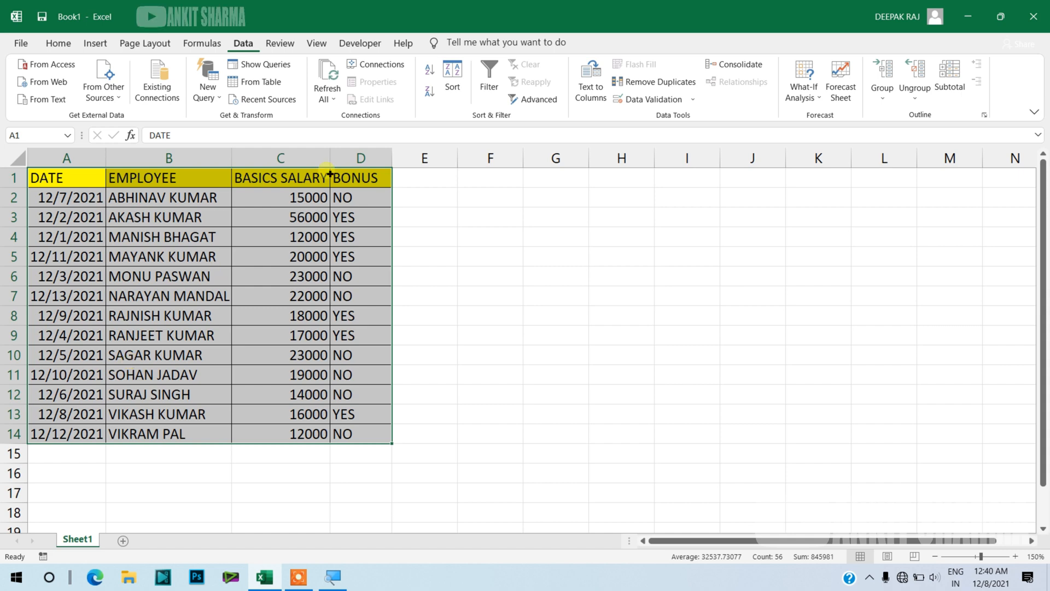
- Custom-sort the selected table by DATE on cell values, ordered Newest to Oldest
left_click(452, 82)
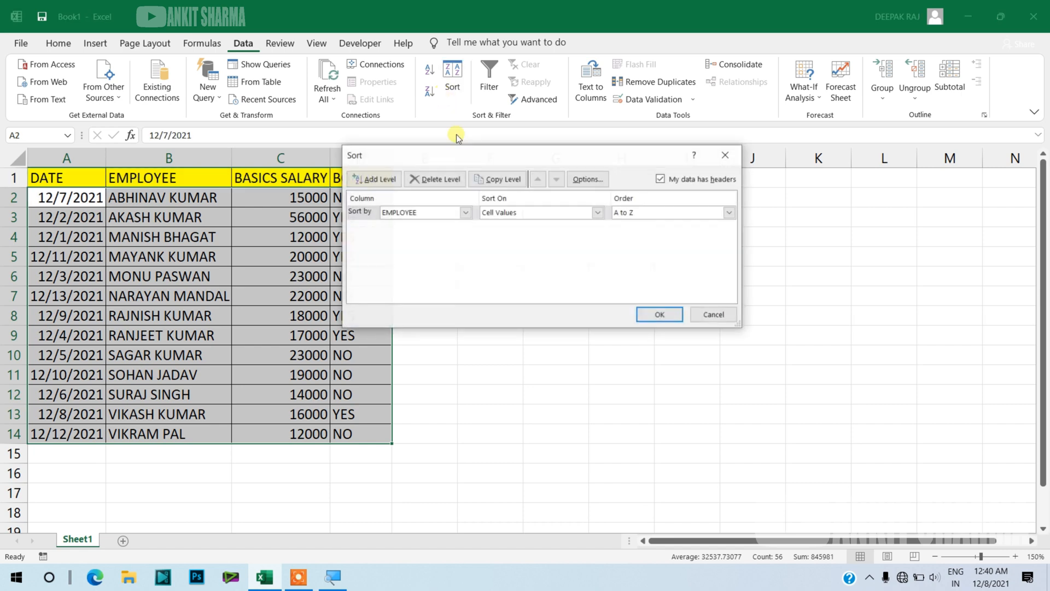
left_click(464, 212)
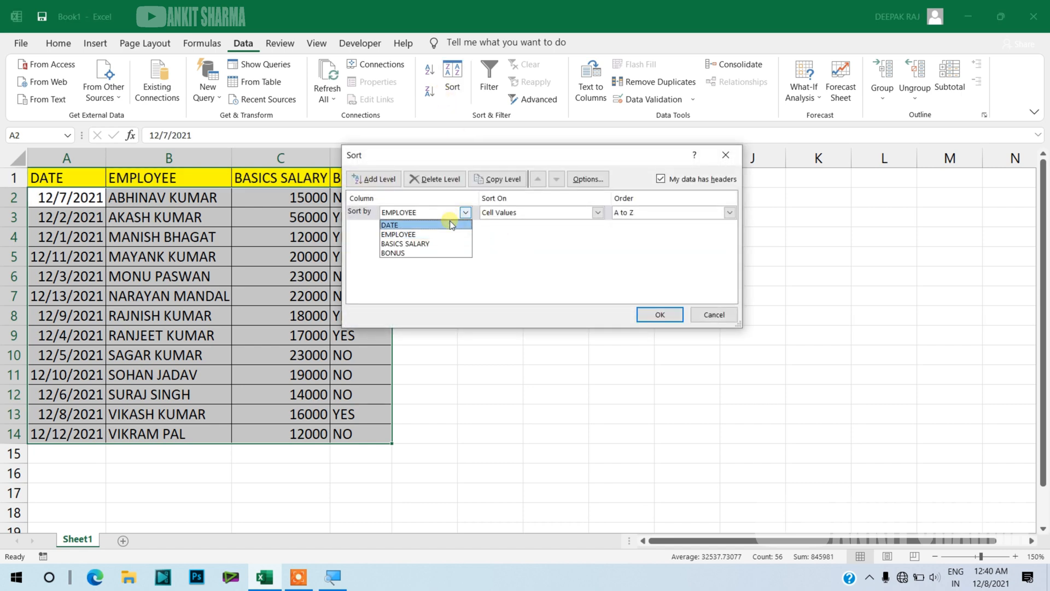
left_click(421, 226)
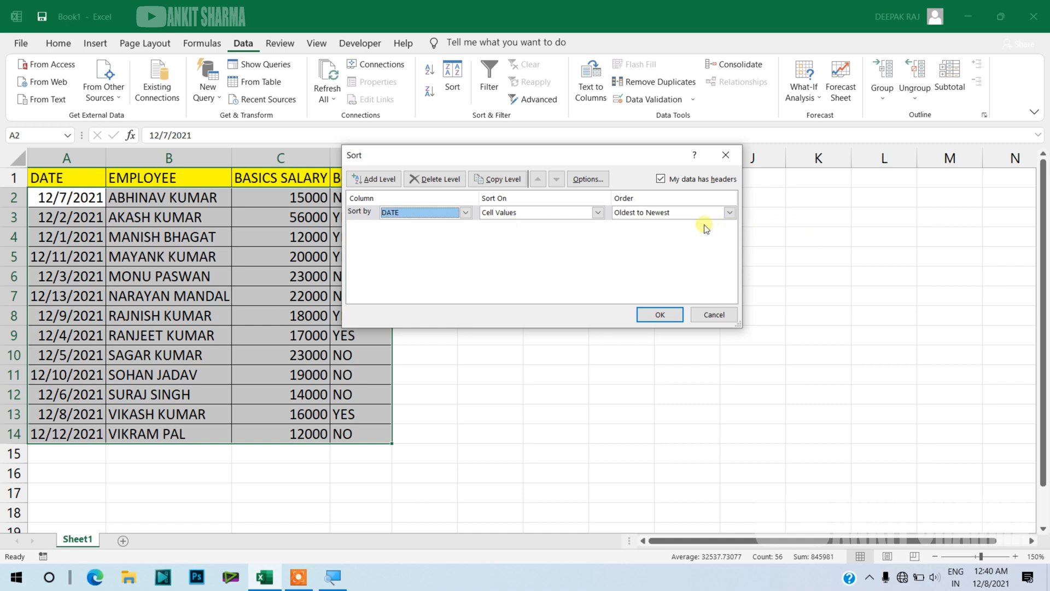
left_click(689, 213)
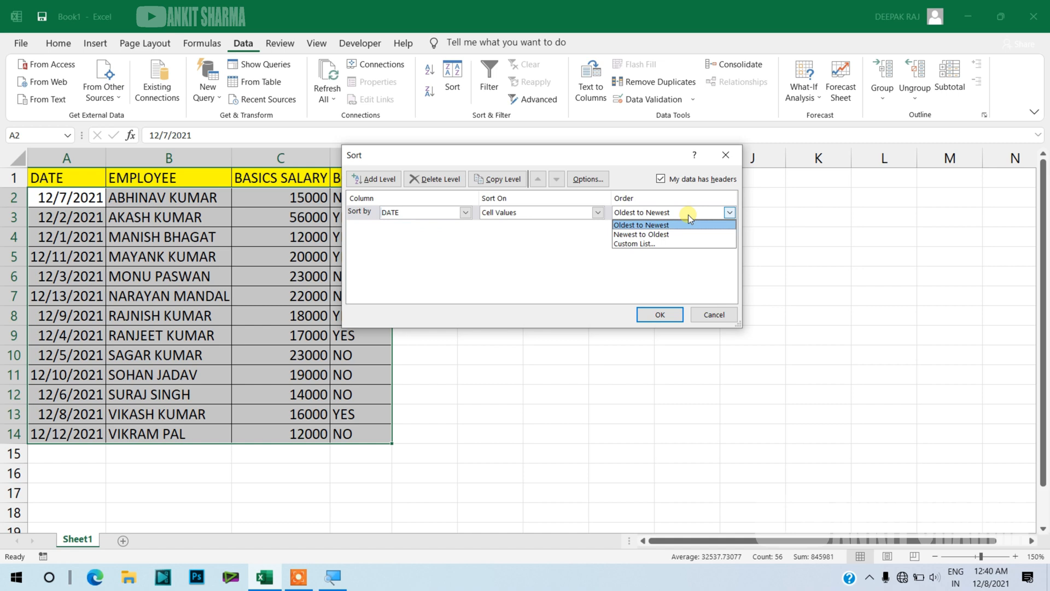
left_click(667, 235)
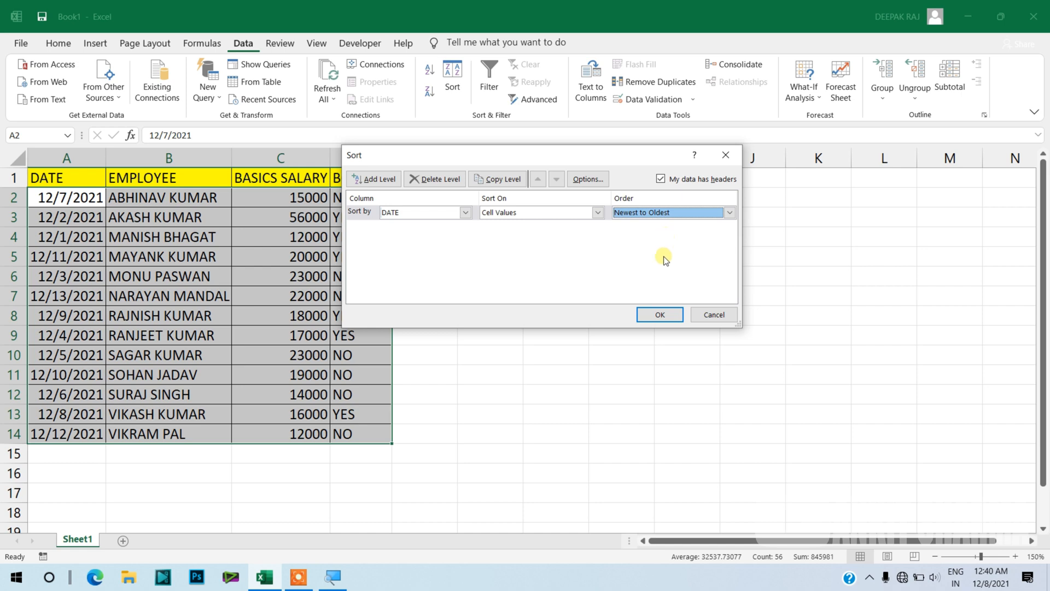
left_click(660, 312)
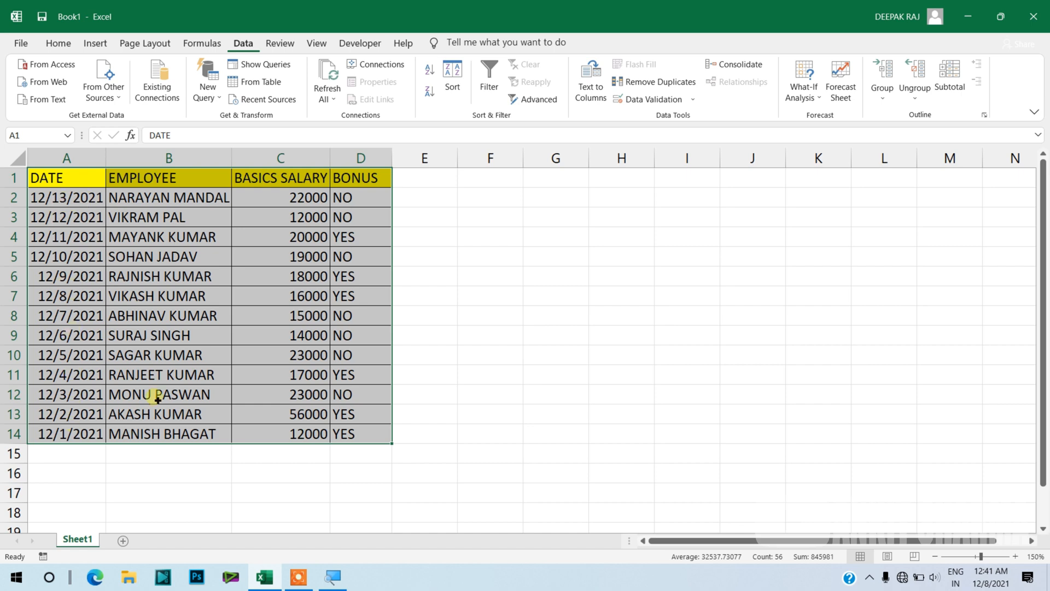
- Custom-sort the selected table by DATE on cell values, ordered Oldest to Newest
left_click(453, 82)
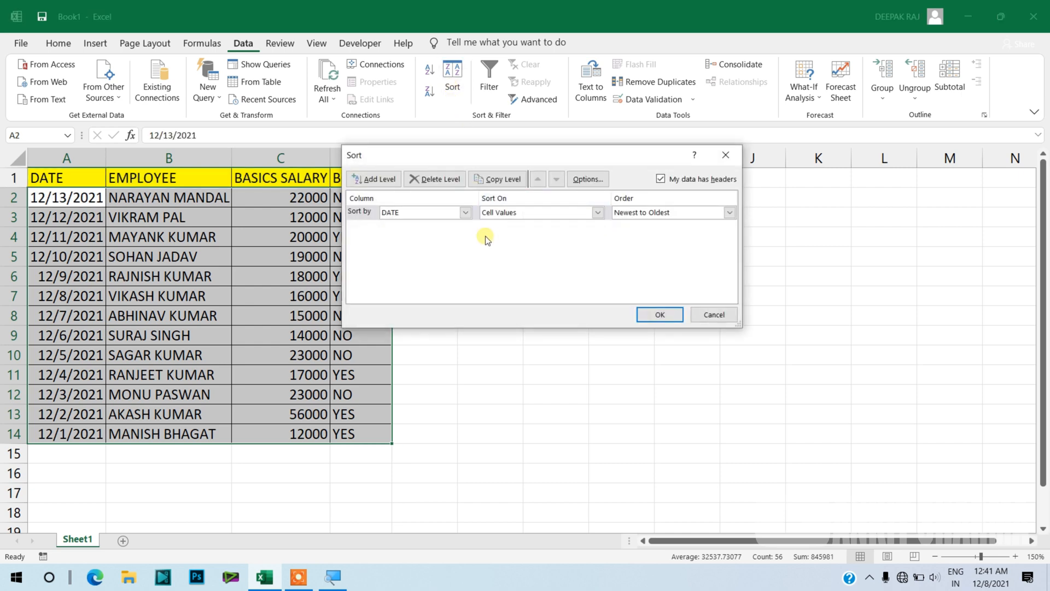
left_click(666, 213)
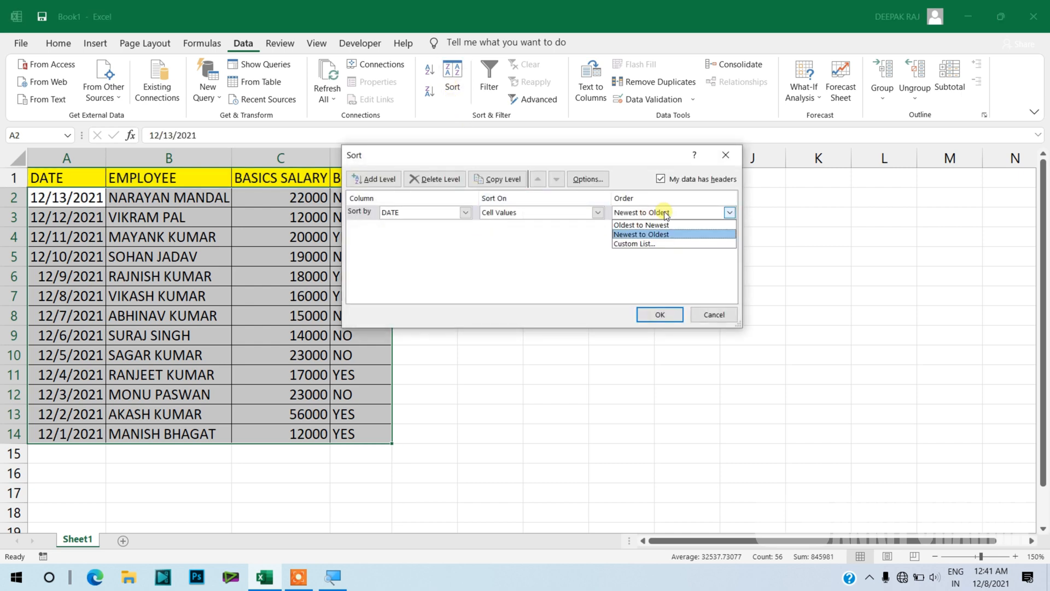
left_click(649, 230)
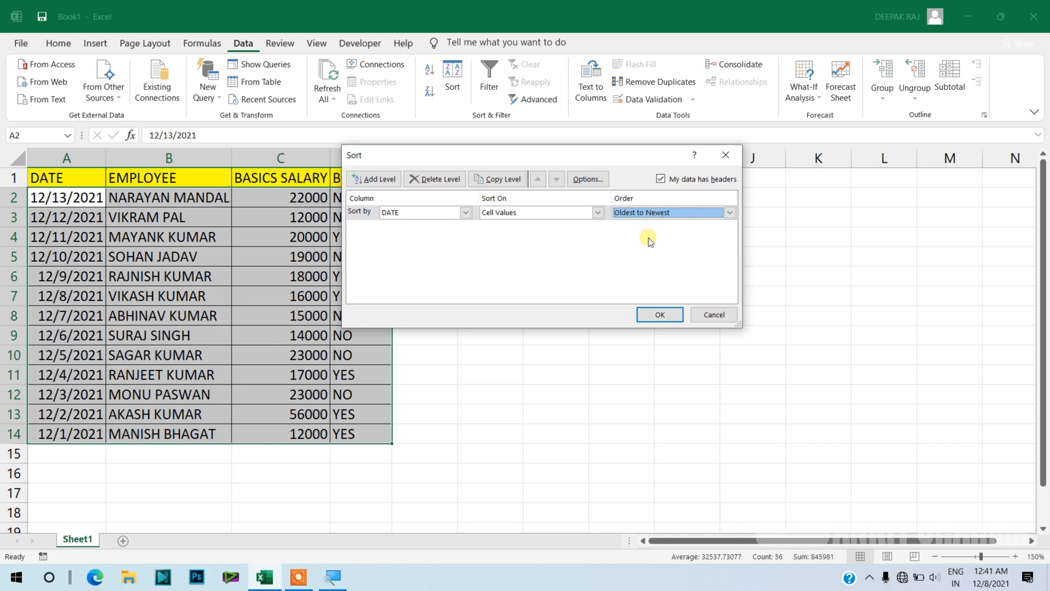
left_click(661, 316)
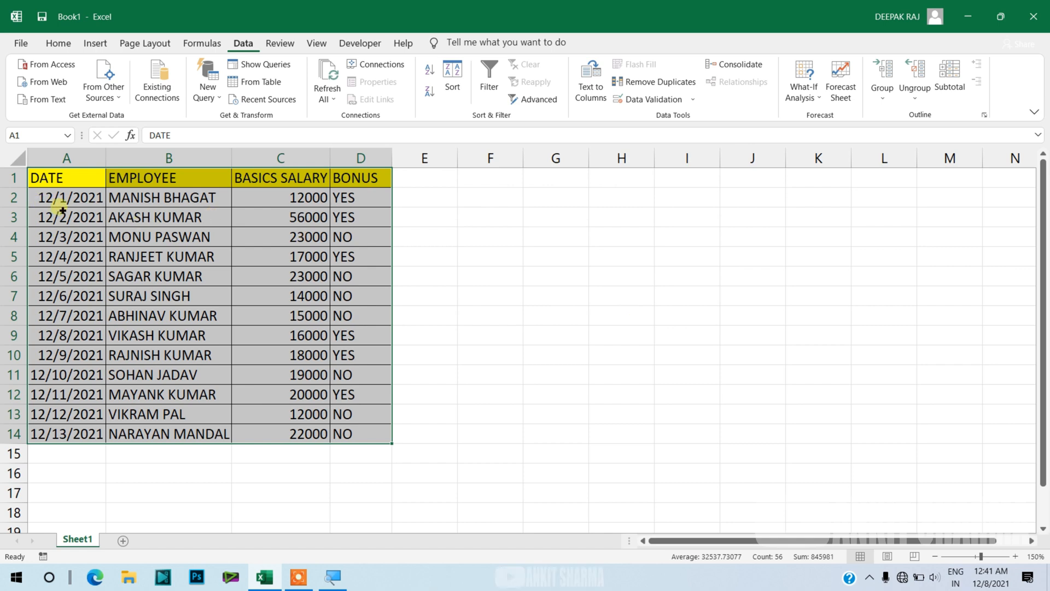
- Custom-sort the table by BASICS SALARY on cell values, ordered Smallest to Largest, and deselect the range
left_click(476, 89)
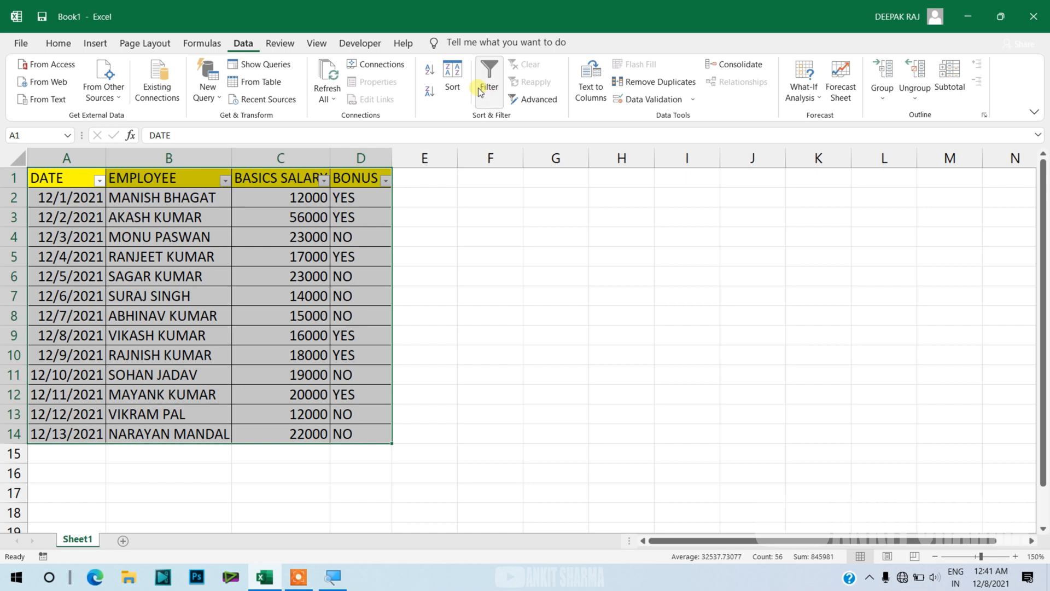
left_click(478, 88)
left_click(454, 71)
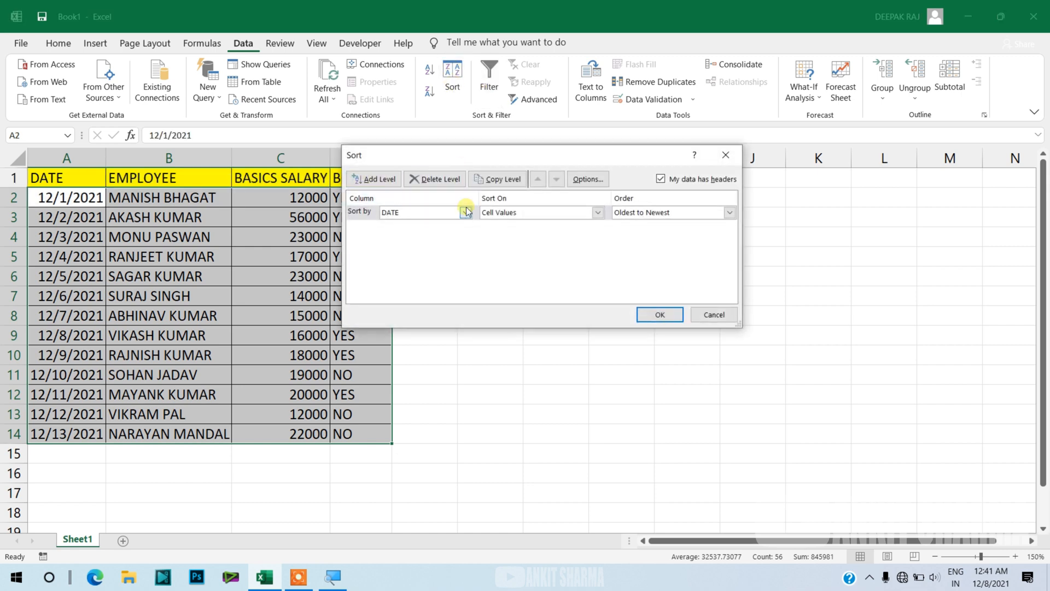
left_click(466, 214)
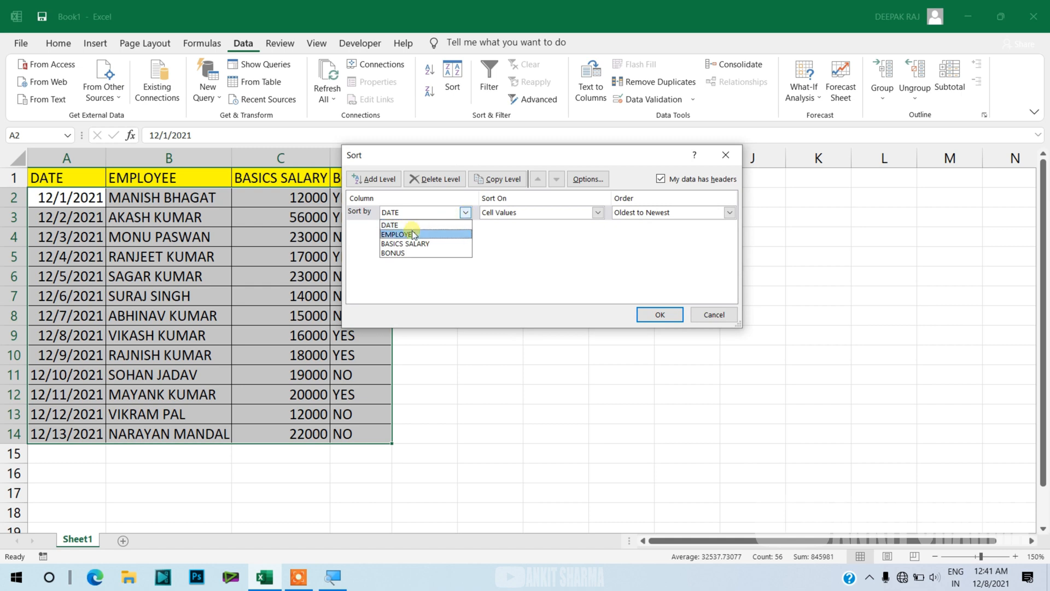
left_click(385, 245)
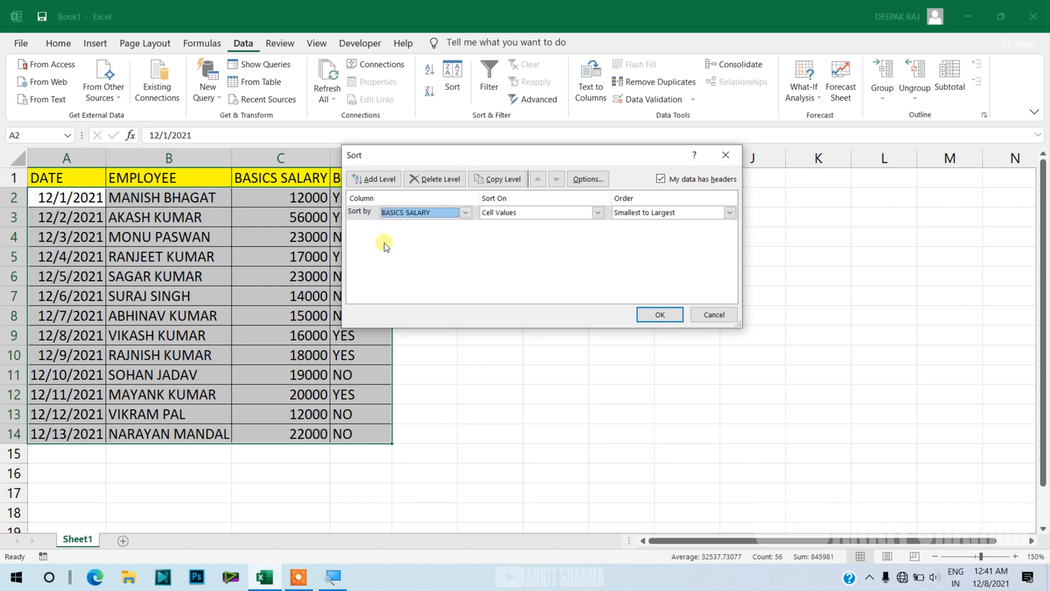
left_click(667, 215)
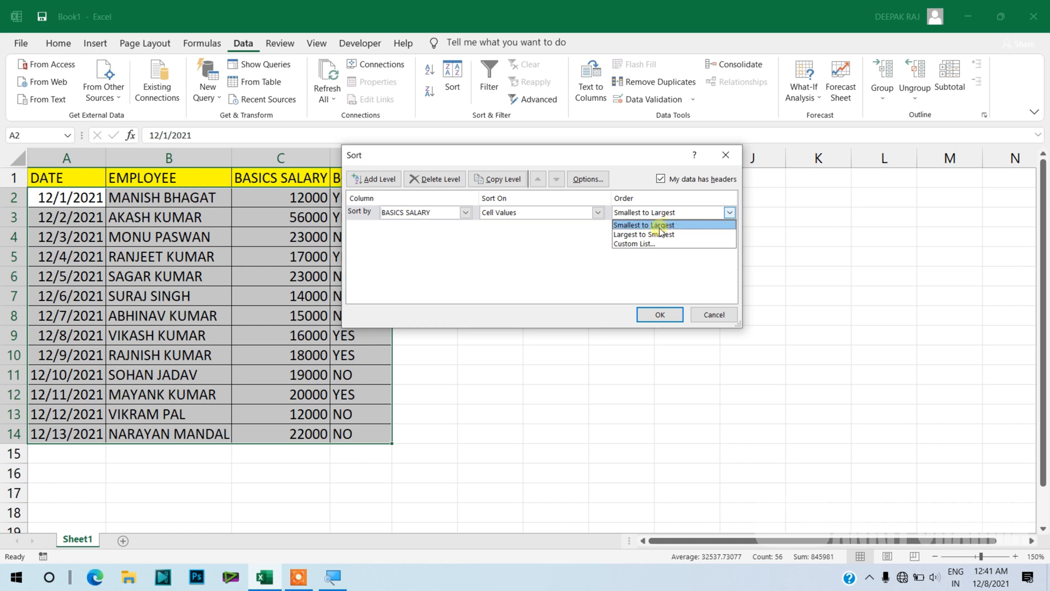
left_click(664, 313)
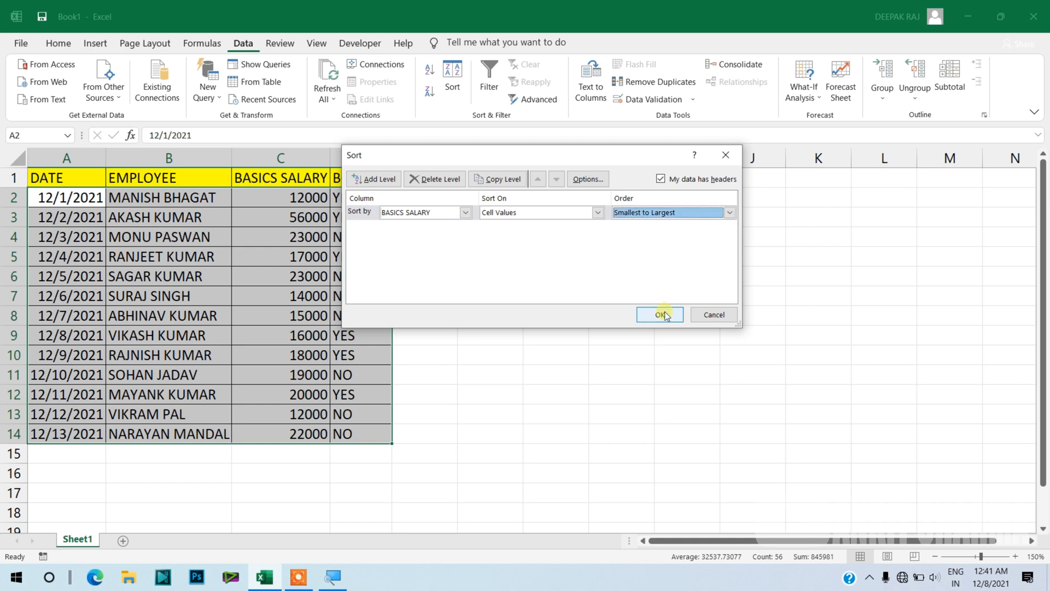
left_click(660, 314)
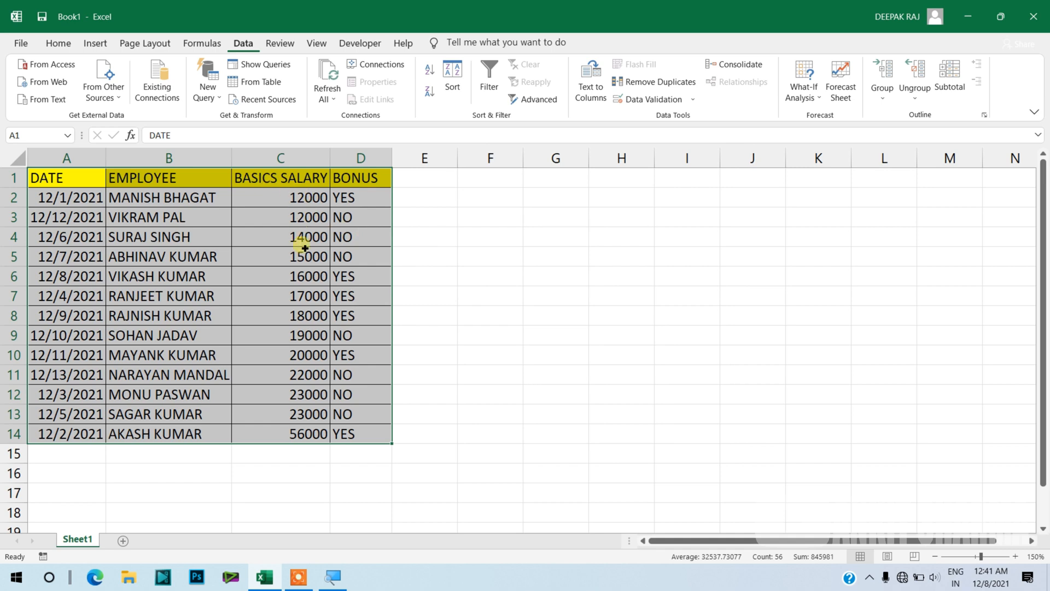
left_click(447, 243)
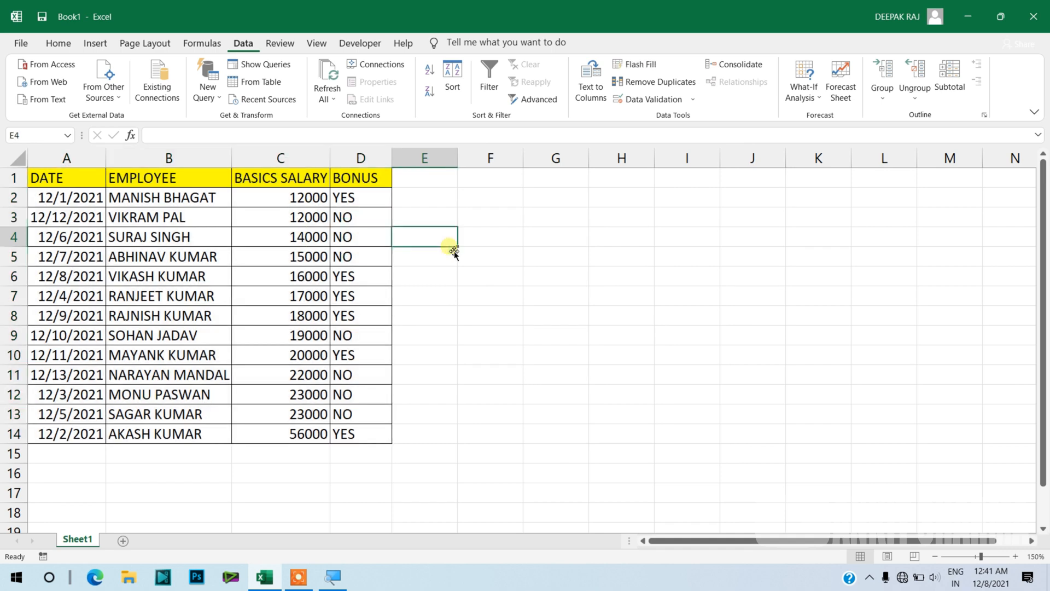
left_click(544, 253)
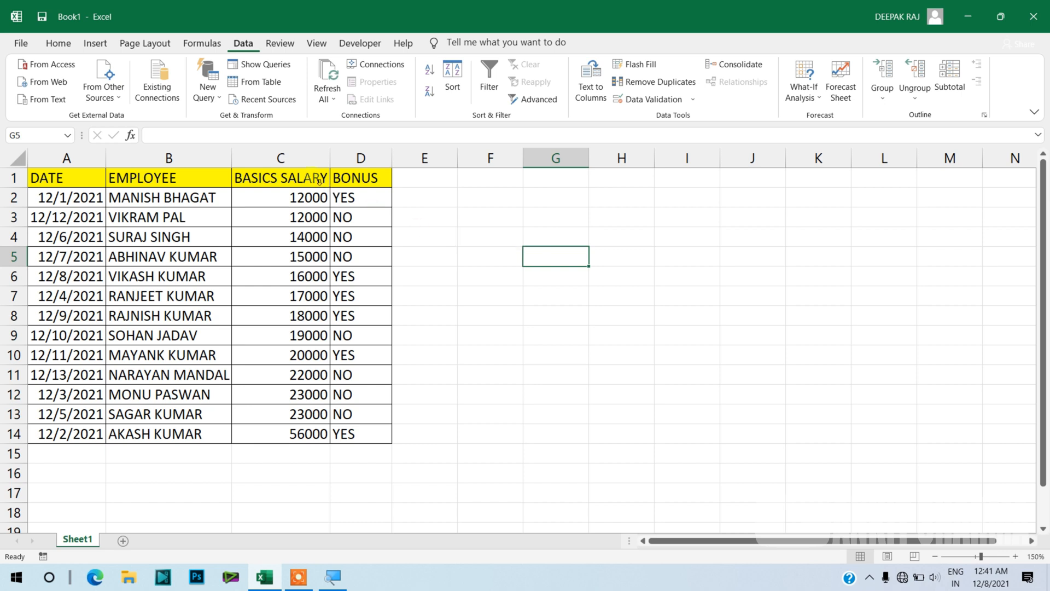
- Insert a new column before BASICS SALARY and give it the header POSITION
left_click(300, 160)
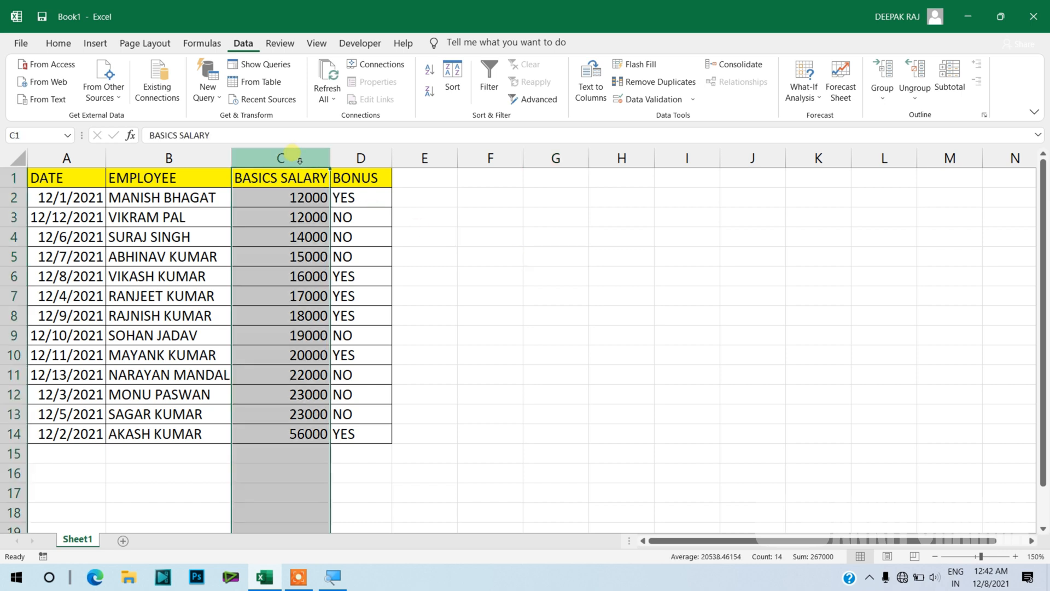
key("ctrl+shift+plus")
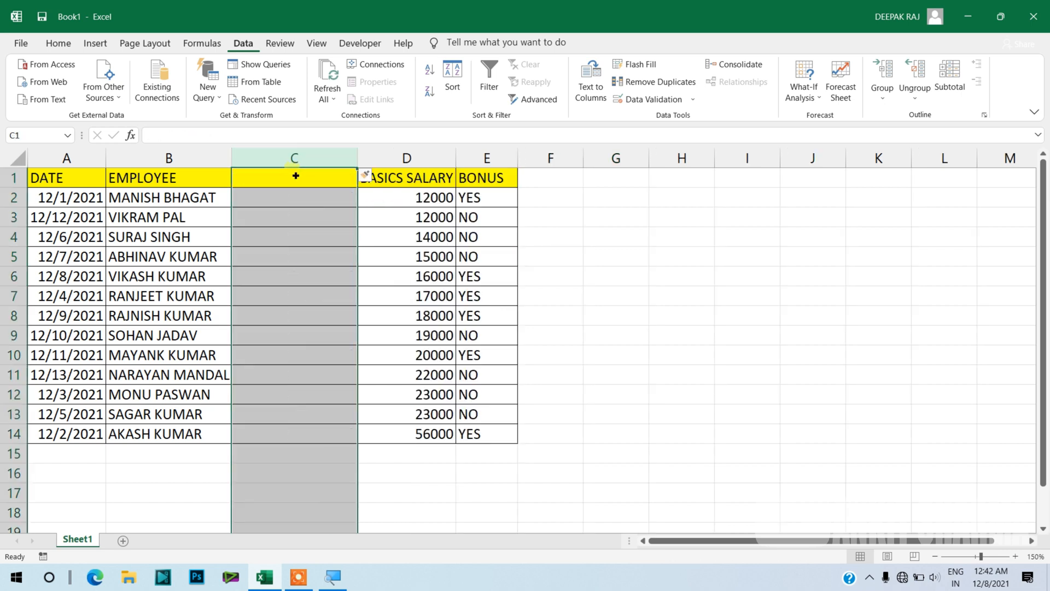
left_click(295, 176)
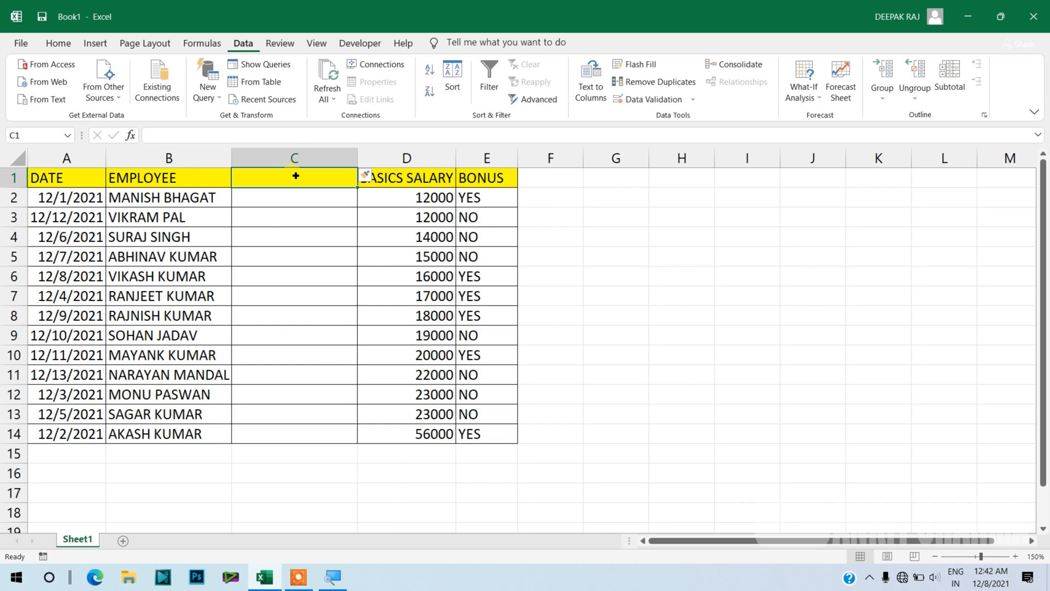
type("POSITION")
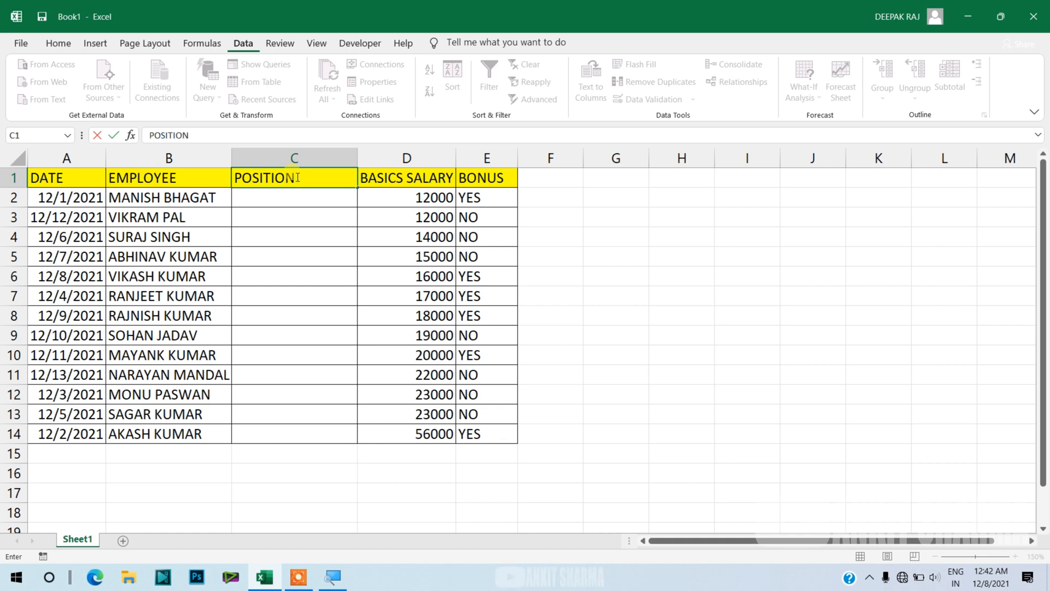
key("Return")
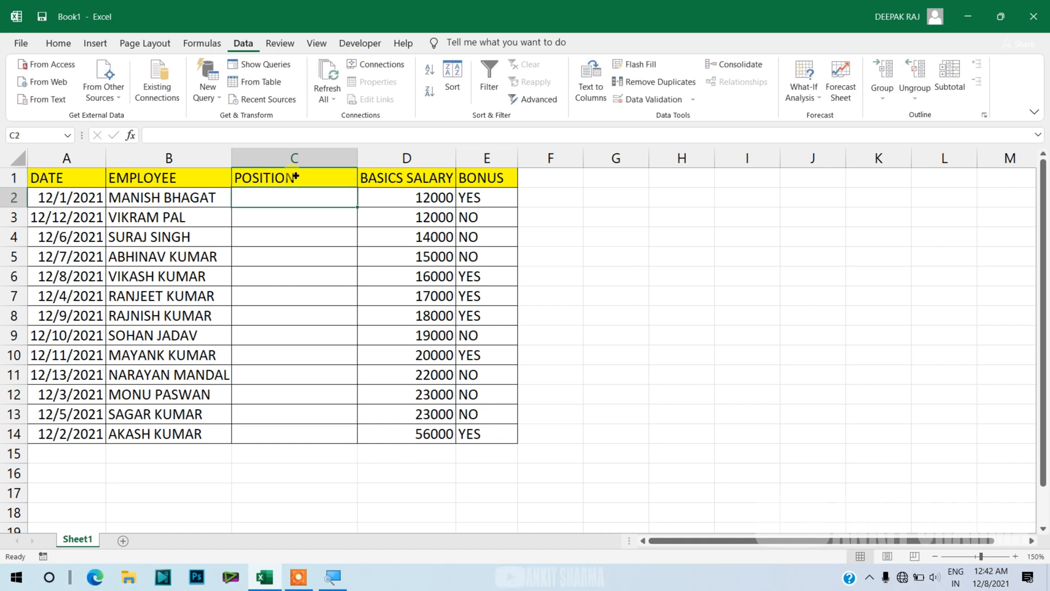
- Enter CLERK, WORKER, TEACHER, MANAGER and SUPERPISOR in cells C2 to C6 of the POSITION column
type("CLERK")
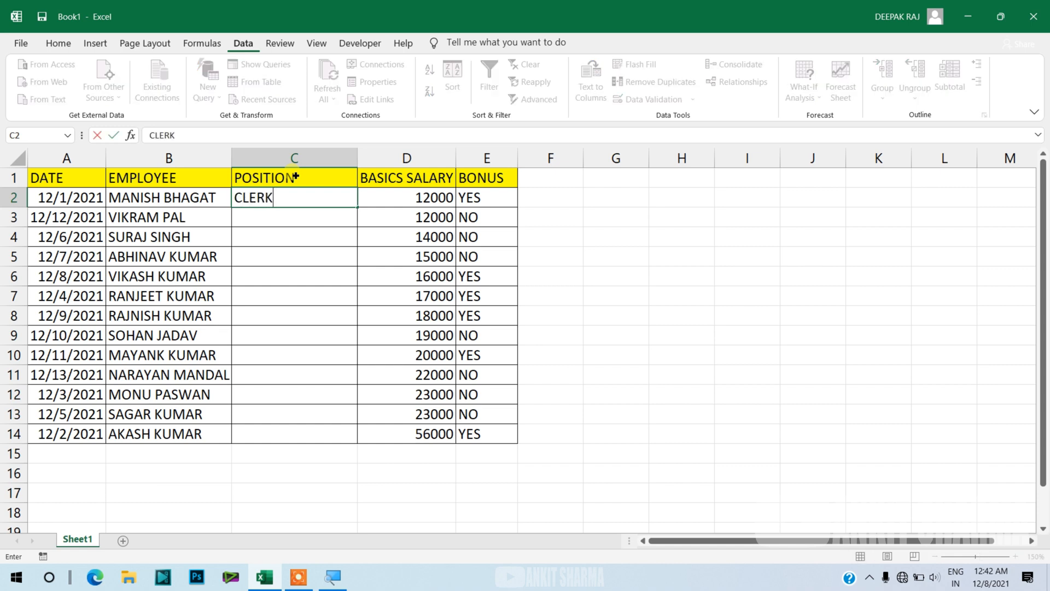
key("Return")
type("WOR")
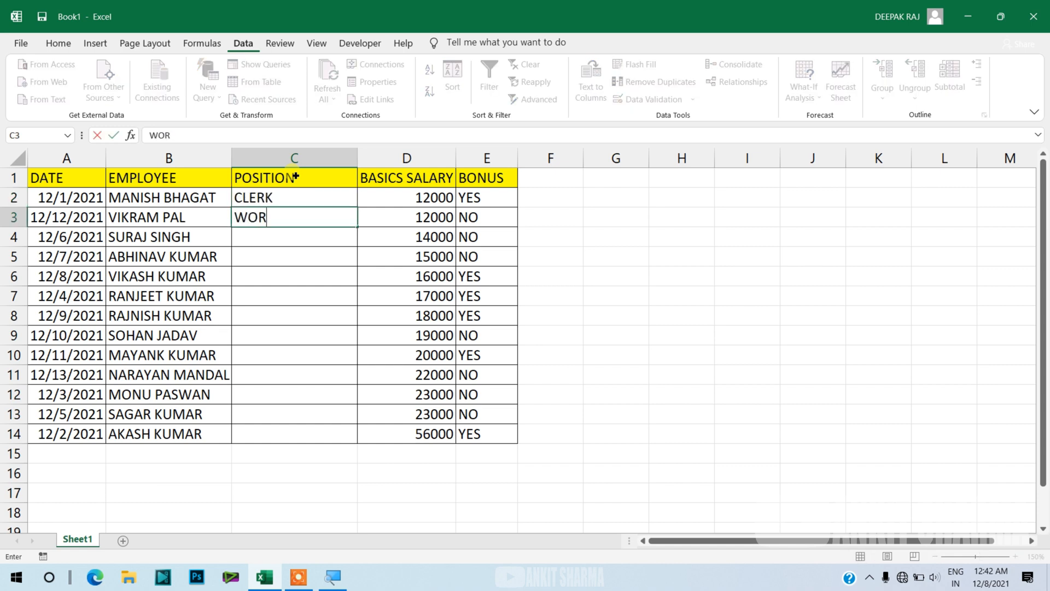
type("KER")
key("Return")
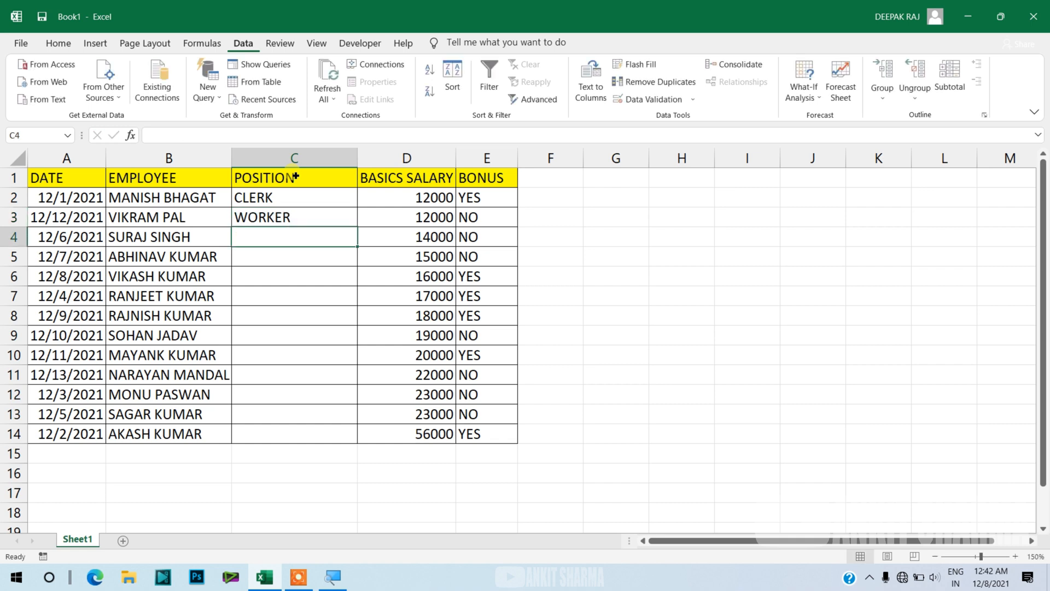
type("TEACJ")
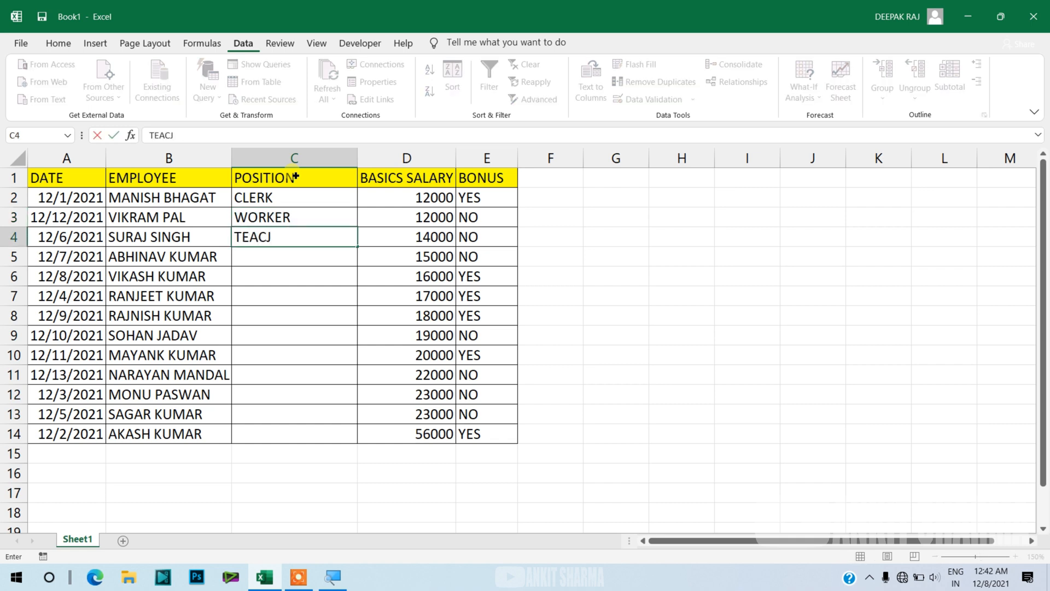
key("BackSpace")
type("HER")
key("Return")
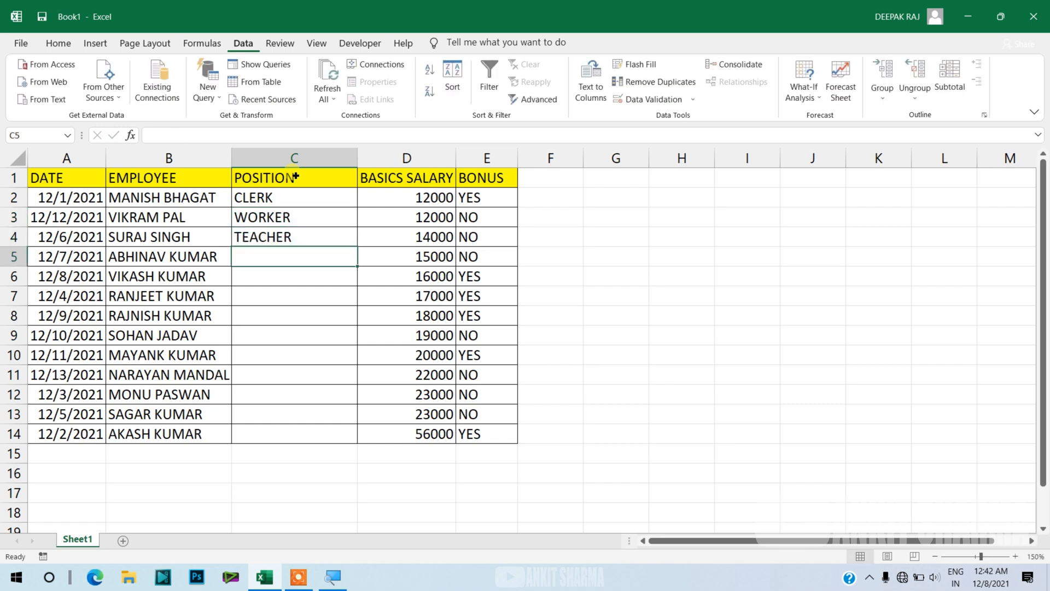
type("MANAGER")
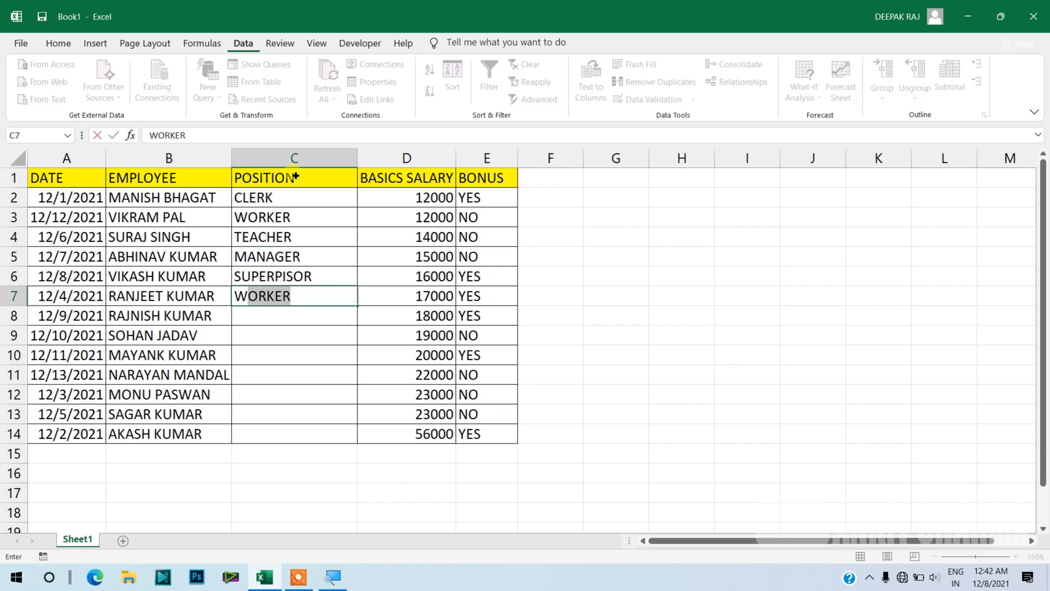
key("BackSpace")
key("BackSpace")
- Fill C7:C11 with copies of the five positions and C12:C14 with TEACHER, MANAGER and SUPERPISOR
left_click(293, 199)
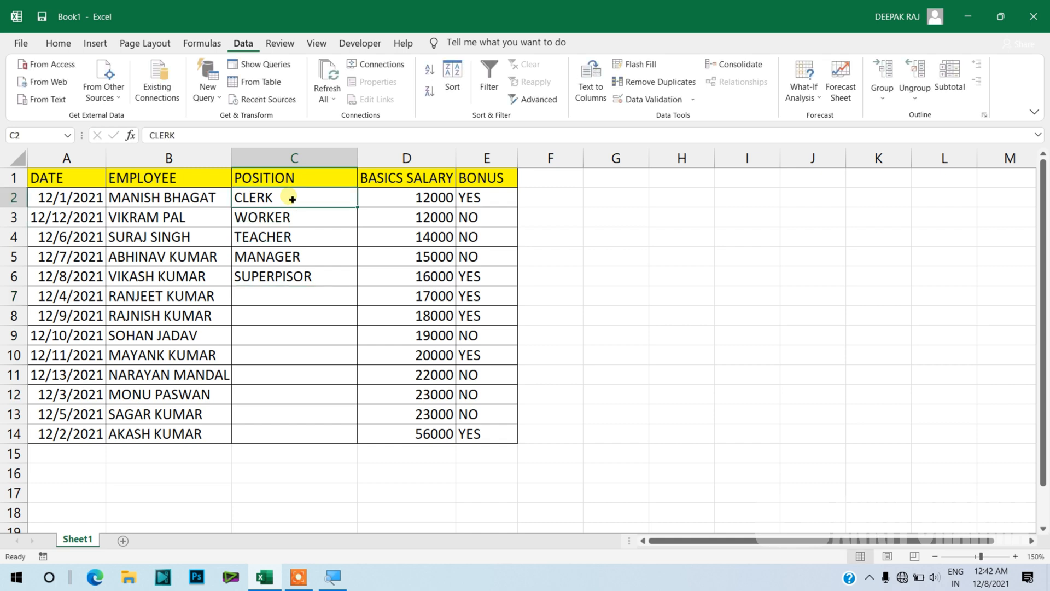
left_click_drag(293, 199, 282, 377)
left_click_drag(284, 335, 272, 434)
left_click(756, 310)
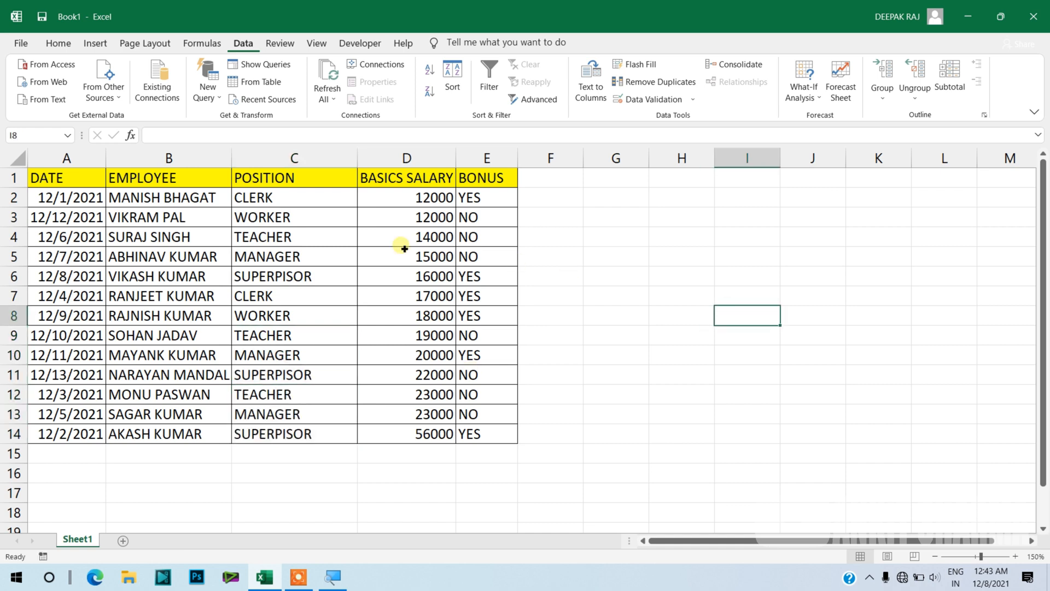
- Start a custom sort on A1:E14, add a second sort level, and set the first level to POSITION
left_click(41, 176)
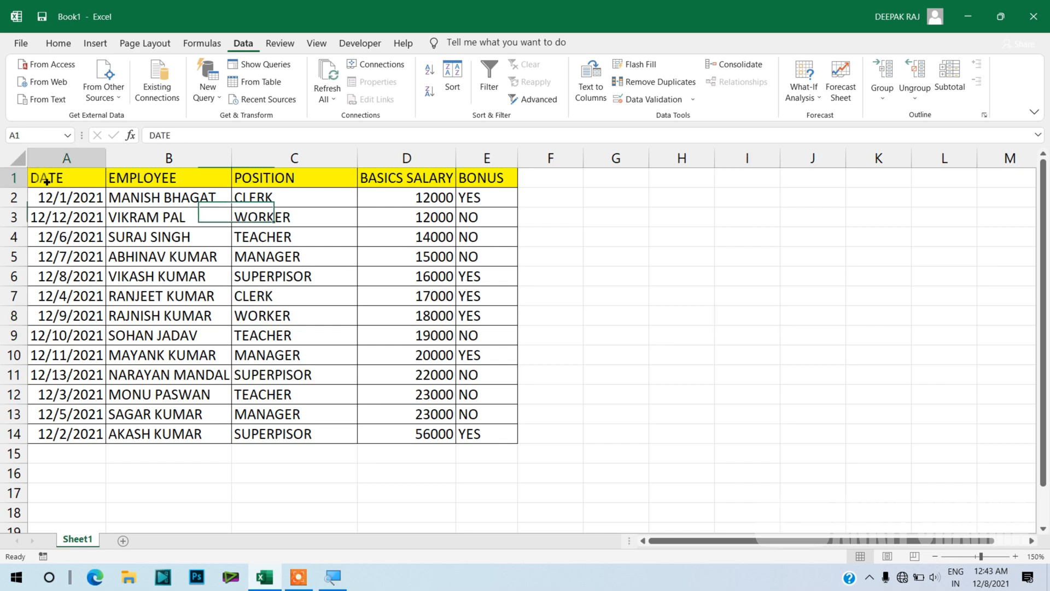
key("ctrl+a")
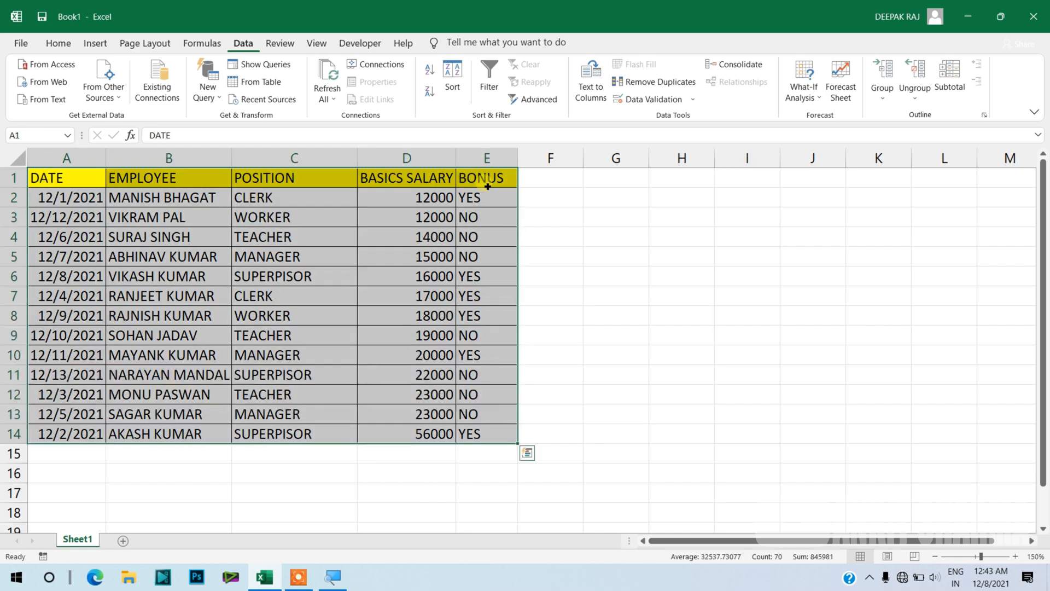
left_click(454, 89)
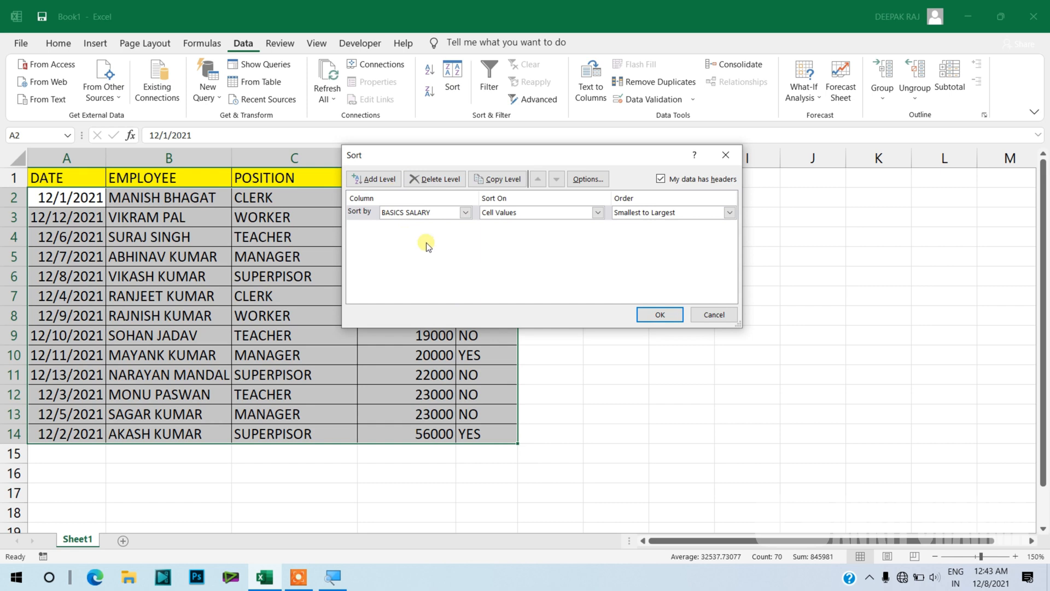
left_click(377, 179)
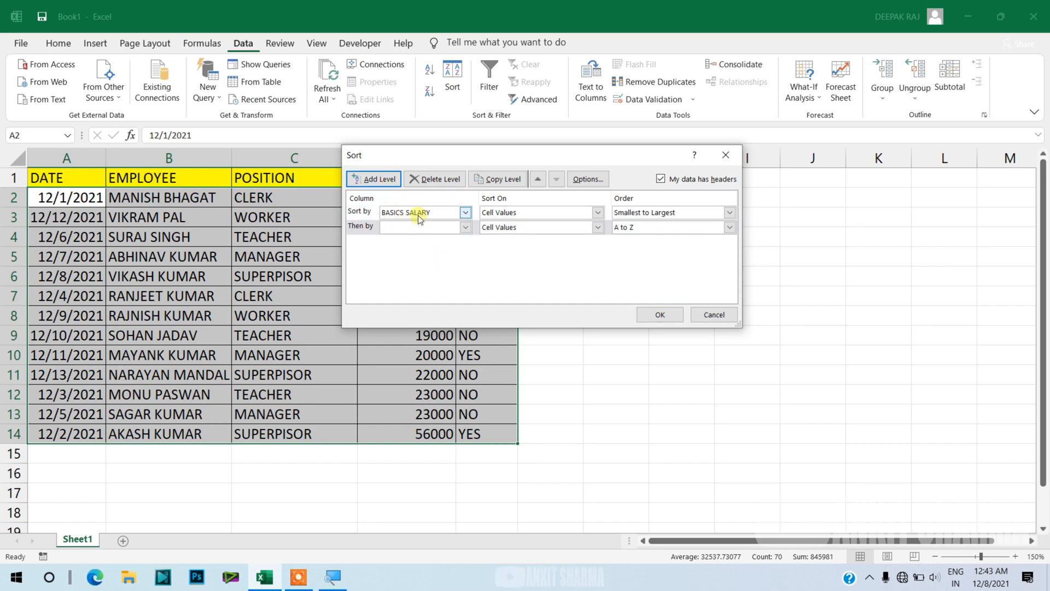
left_click(465, 217)
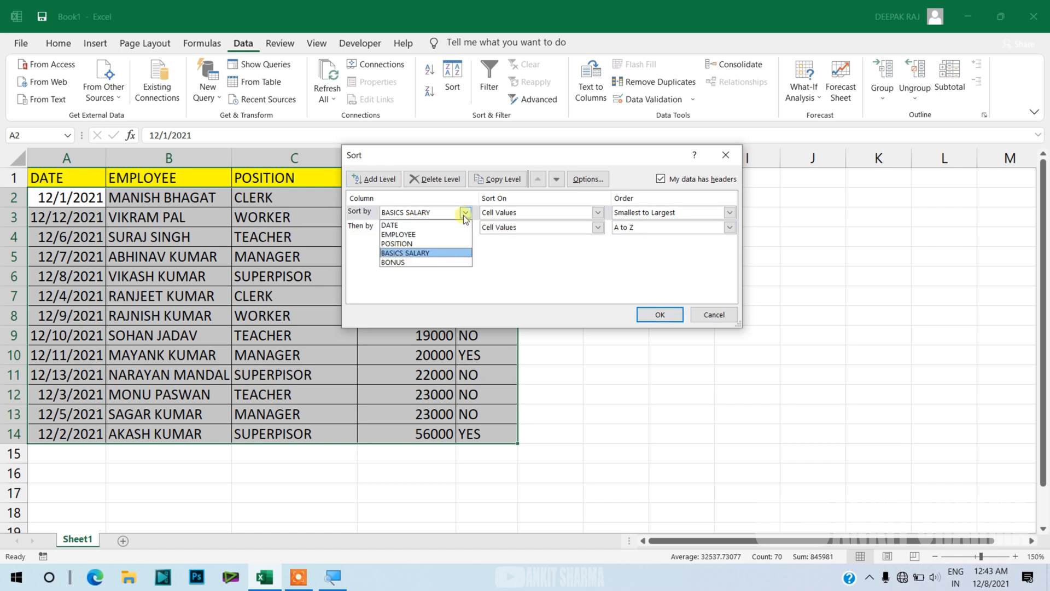
left_click(398, 243)
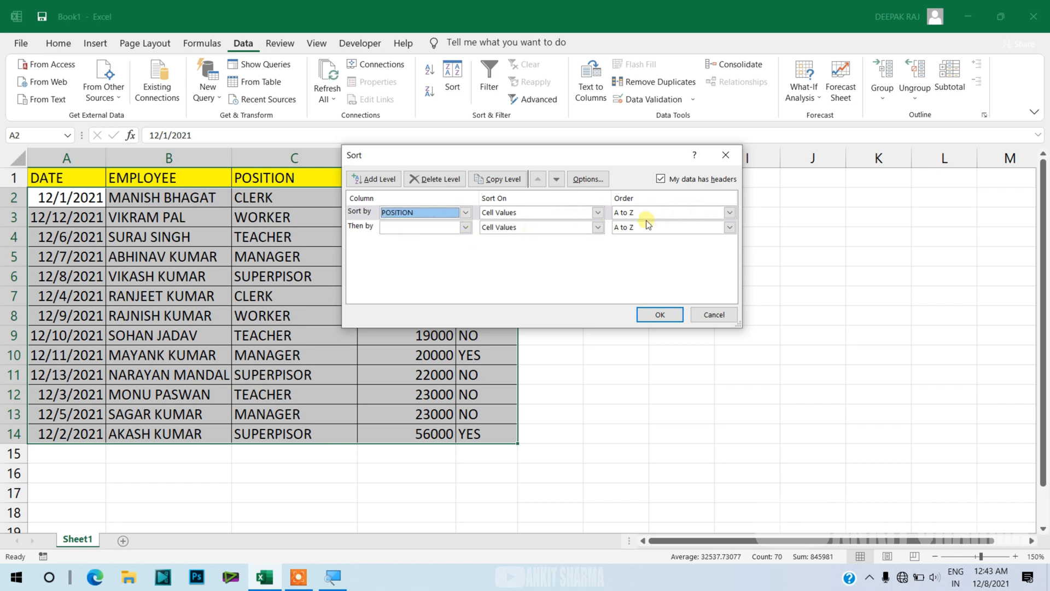
- Set the second sort level to EMPLOYEE in Z to A order
left_click(465, 229)
left_click(426, 249)
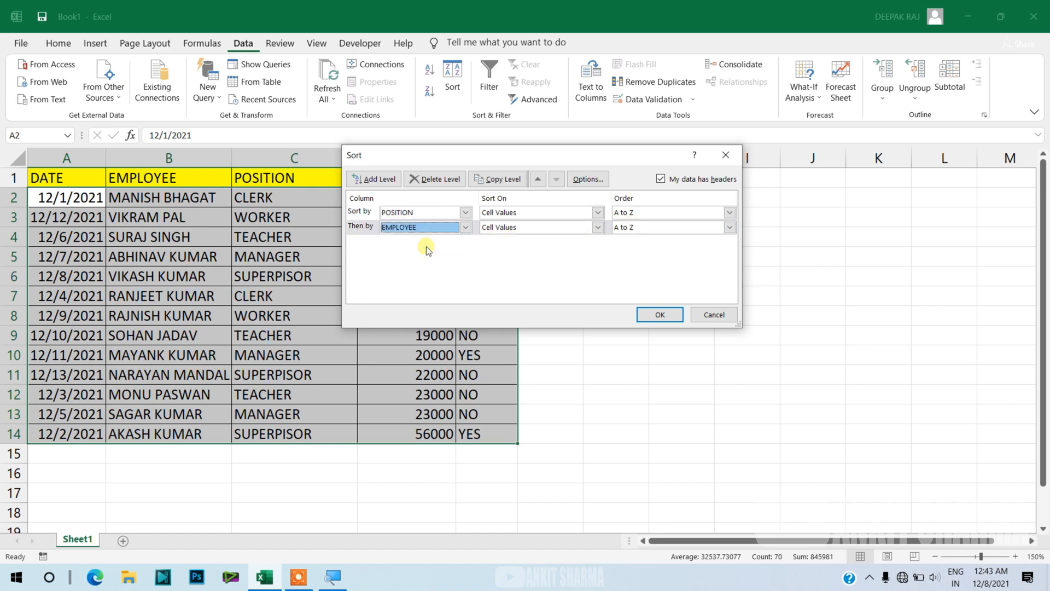
left_click(675, 230)
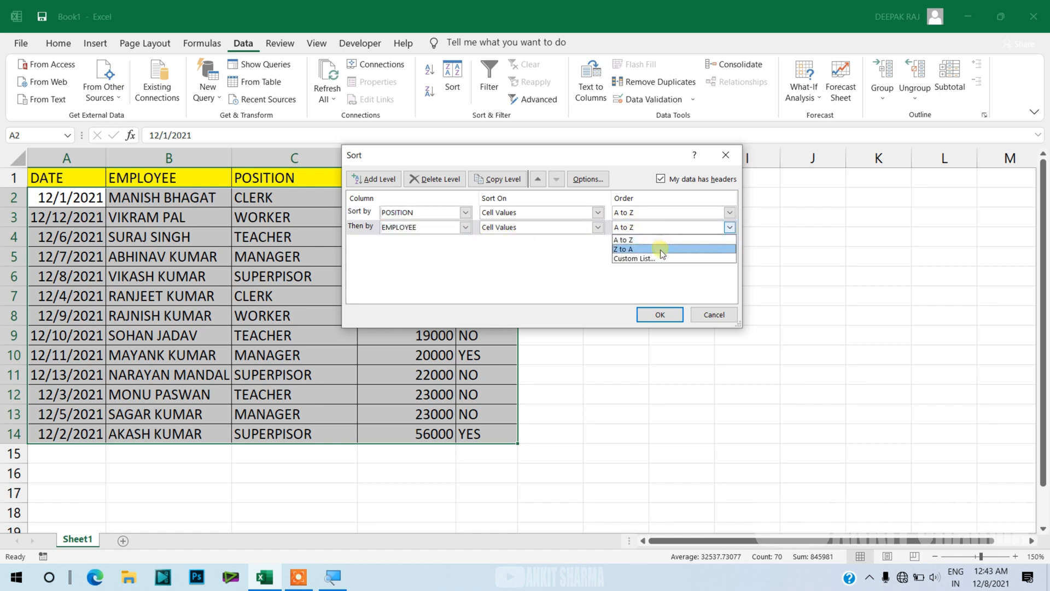
left_click(661, 249)
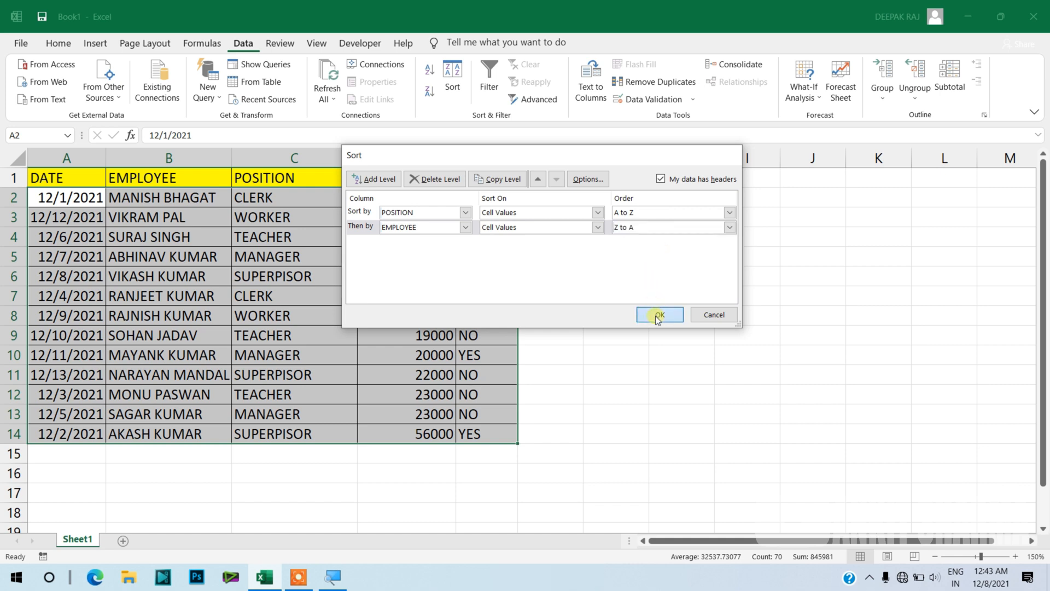
- Apply the two-level sort to the table, by POSITION A to Z and by EMPLOYEE Z to A
left_click(659, 315)
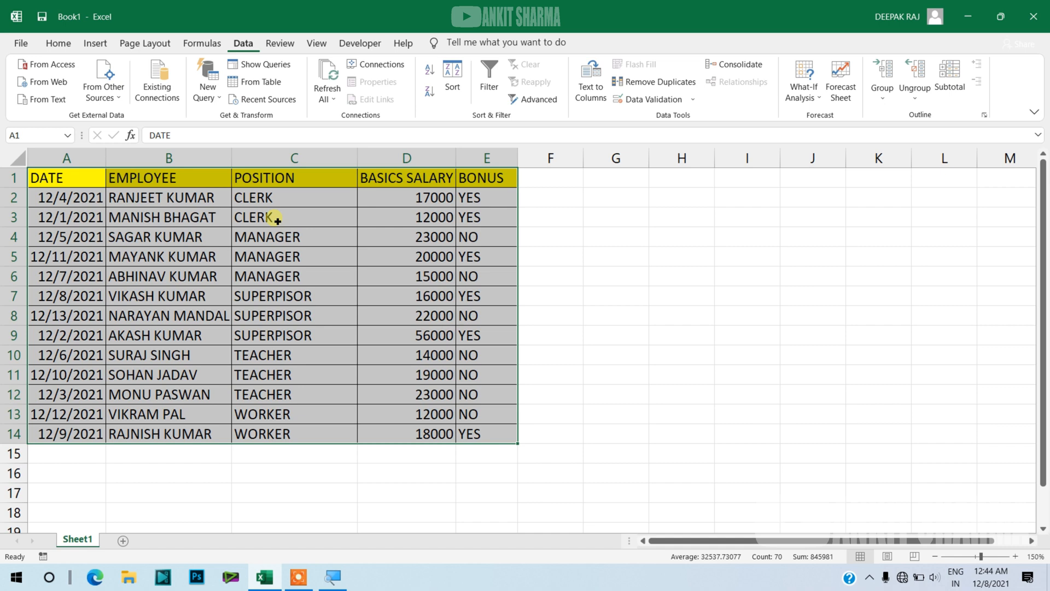
left_click(451, 96)
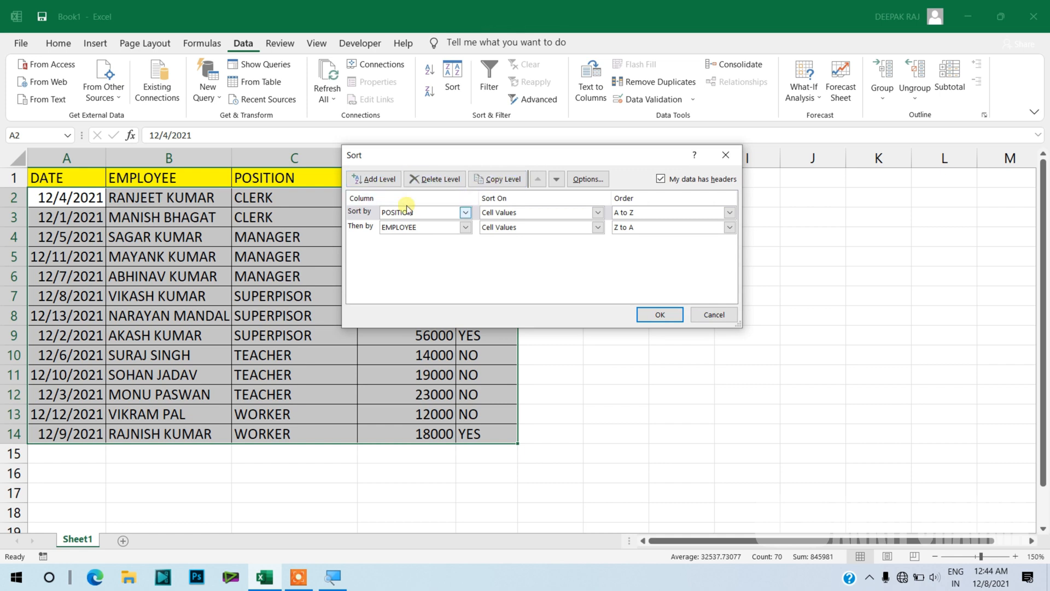
left_click(374, 228)
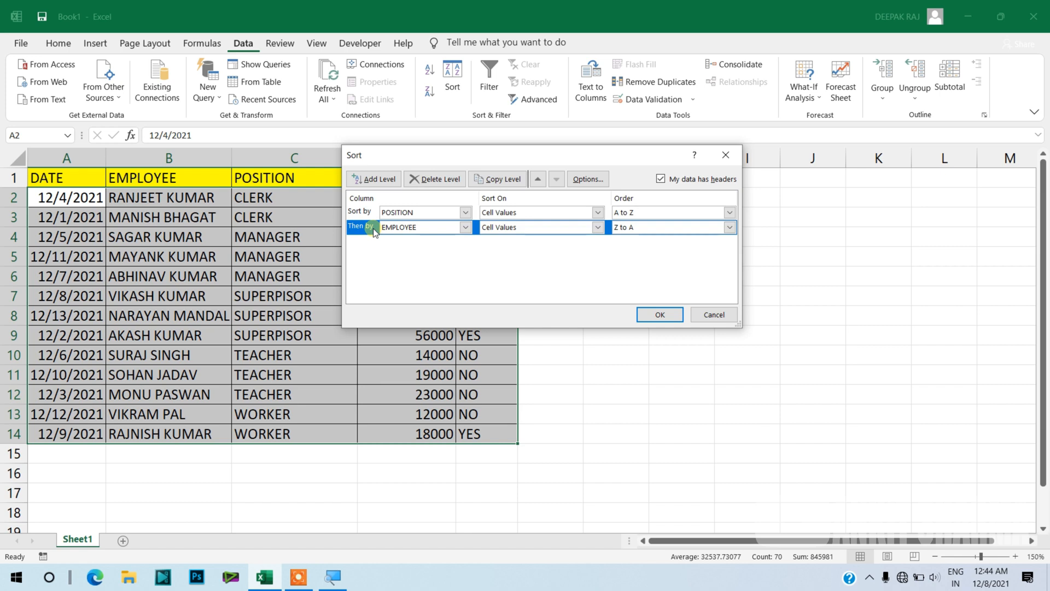
left_click(498, 180)
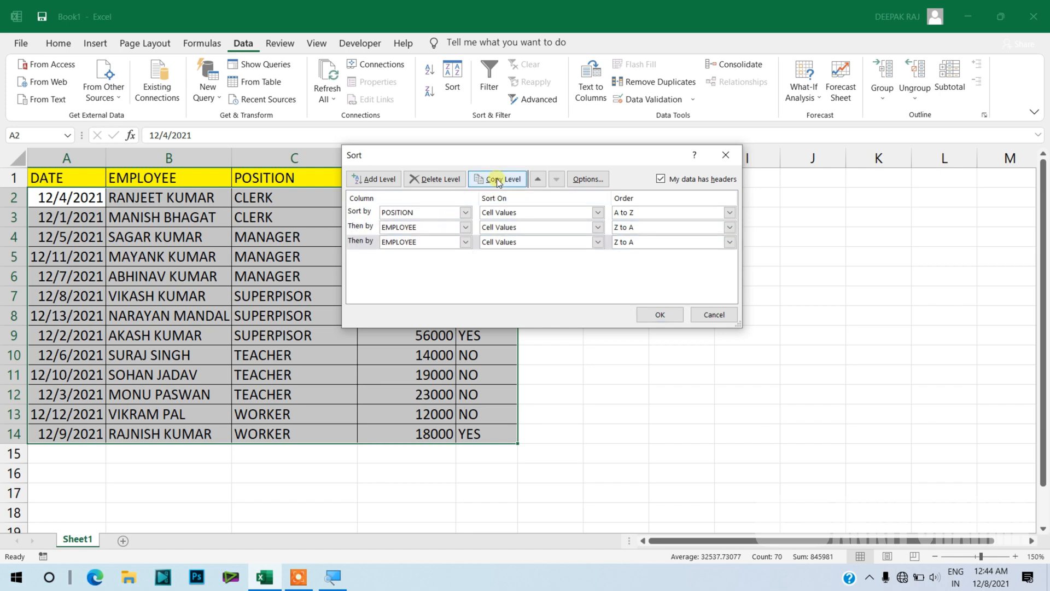
left_click(587, 183)
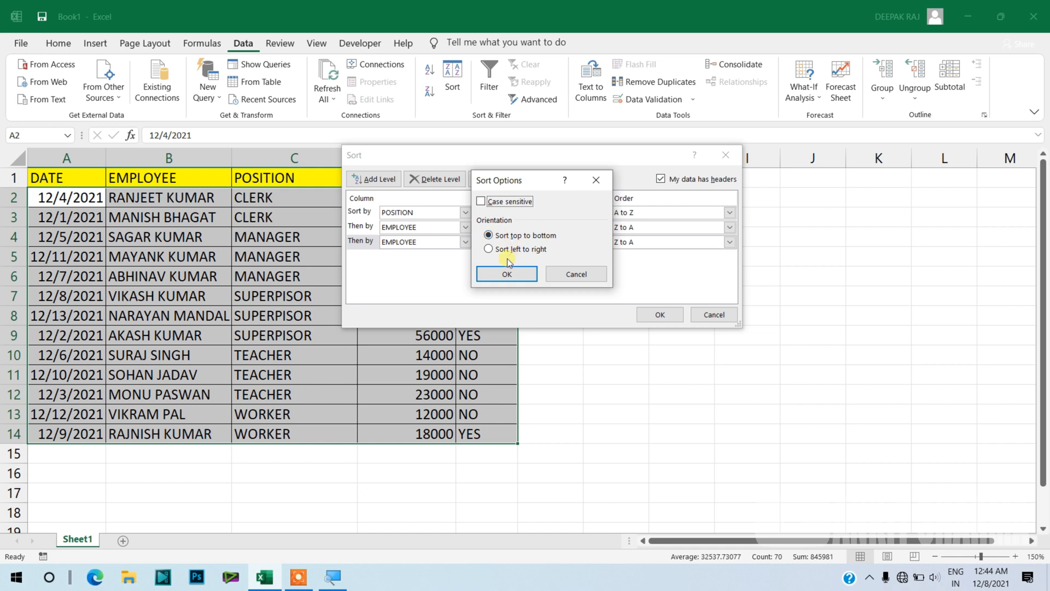
left_click(574, 272)
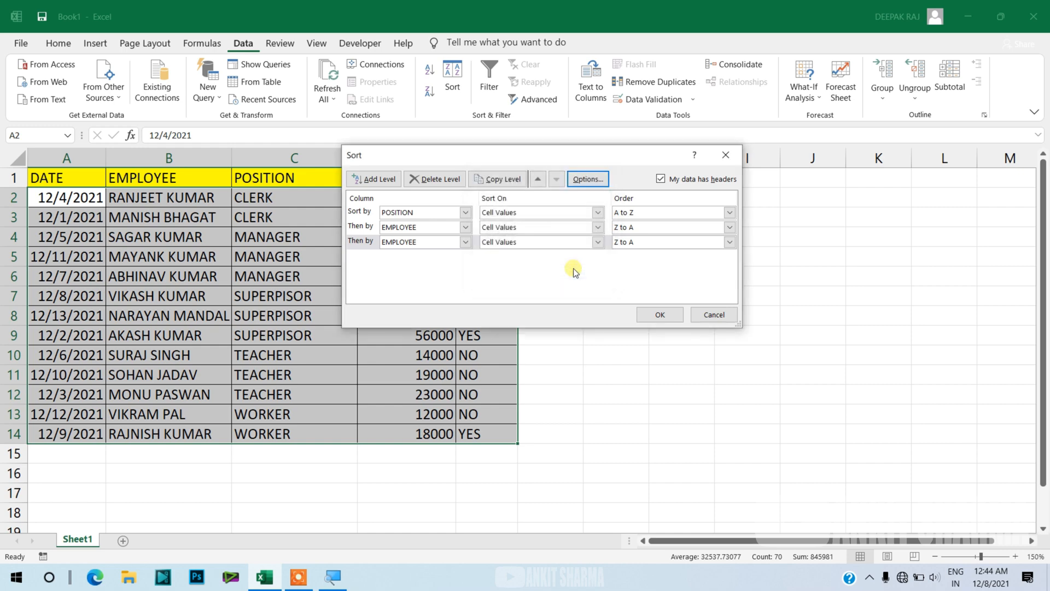
left_click(732, 160)
left_click(682, 314)
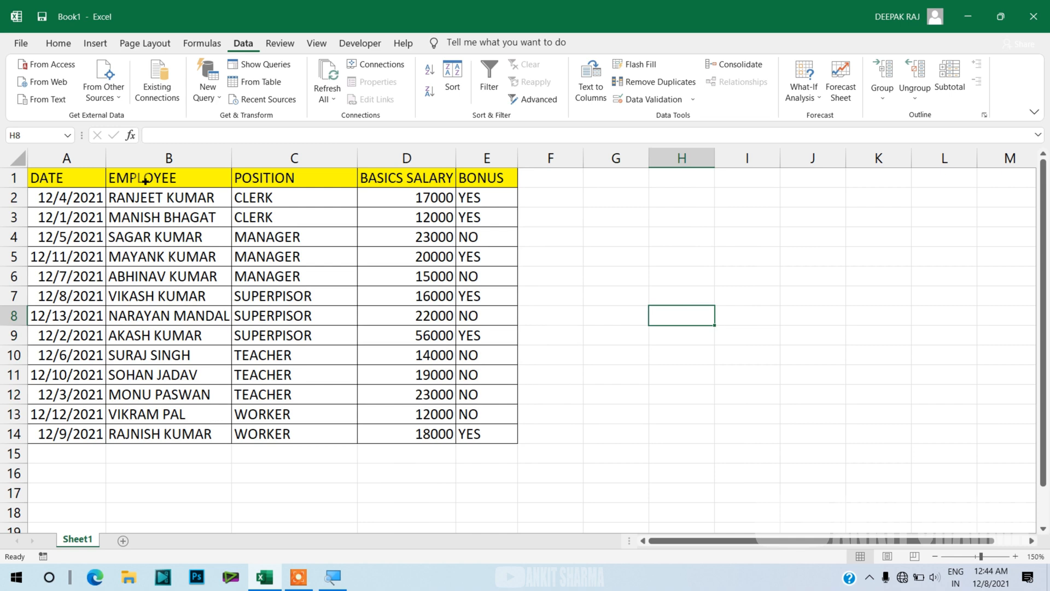
- Copy the EMPLOYEE column B1:B14 and paste it transposed into a row starting at E6 on a new sheet
left_click_drag(145, 180, 150, 438)
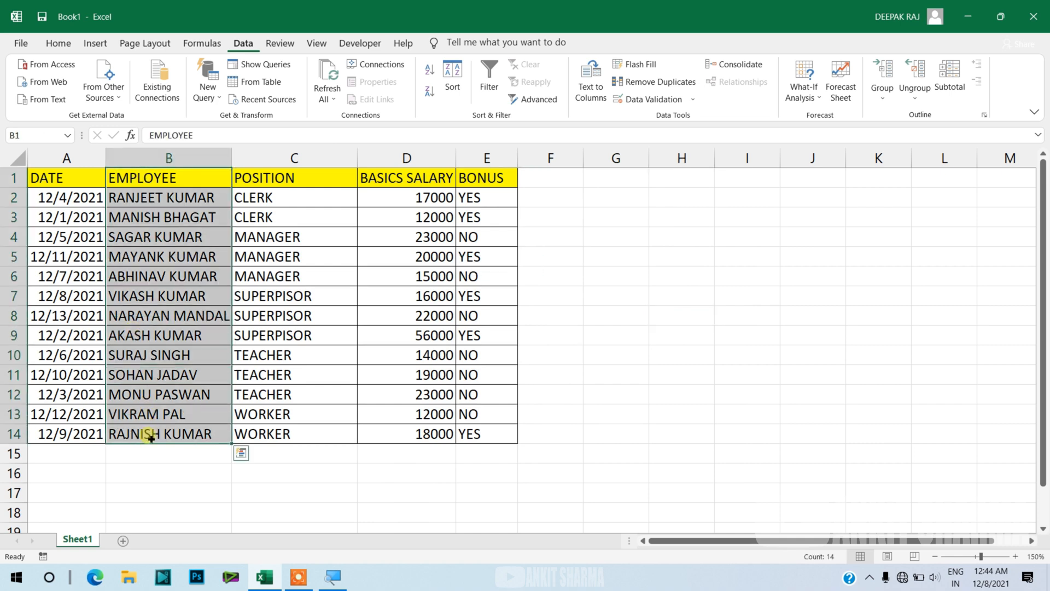
key("ctrl+c")
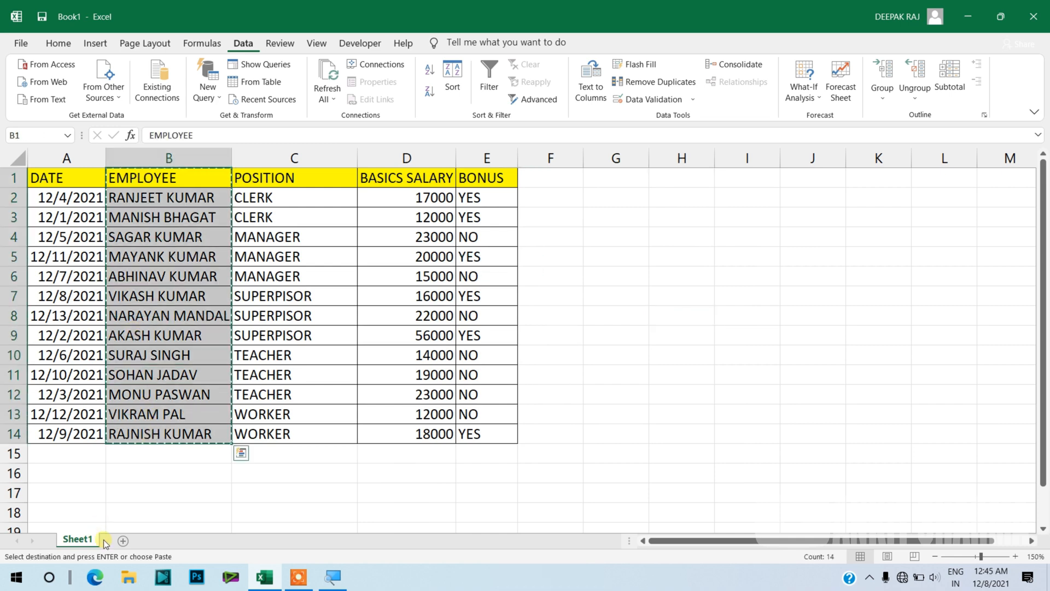
left_click(121, 541)
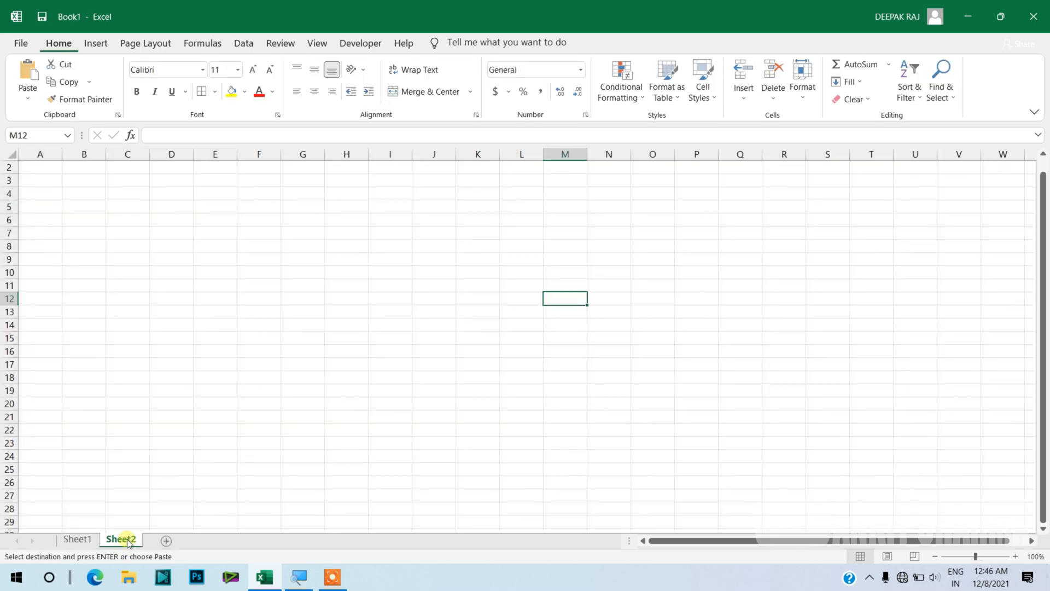
left_click(231, 221)
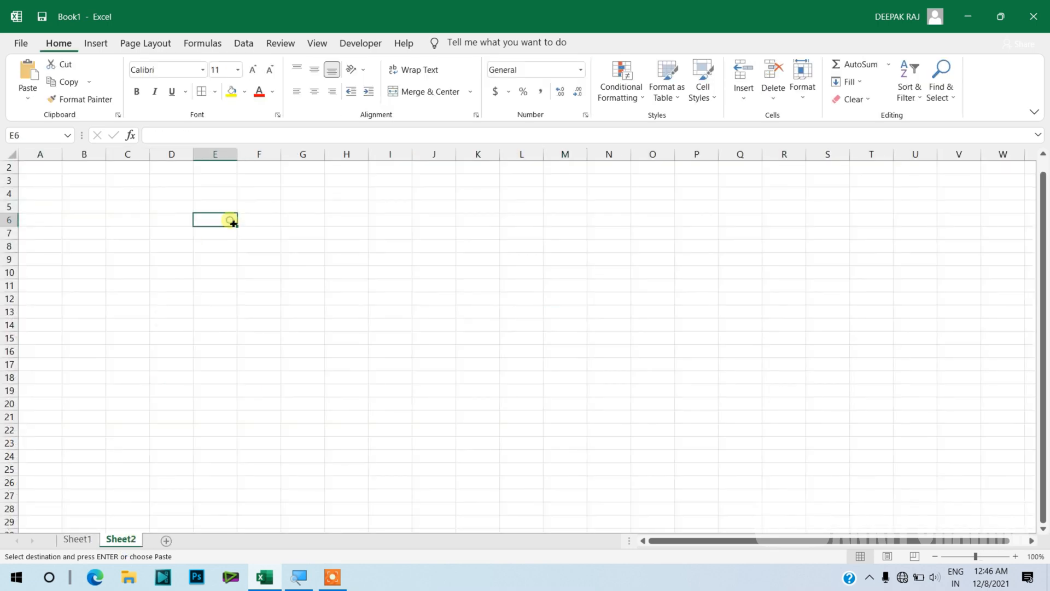
left_click(21, 94)
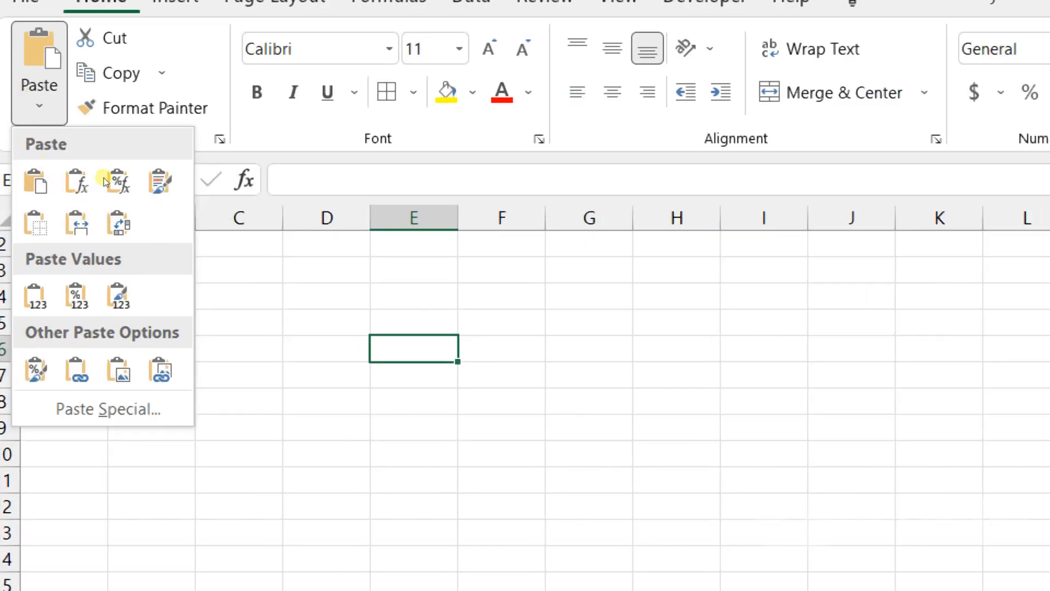
left_click(117, 222)
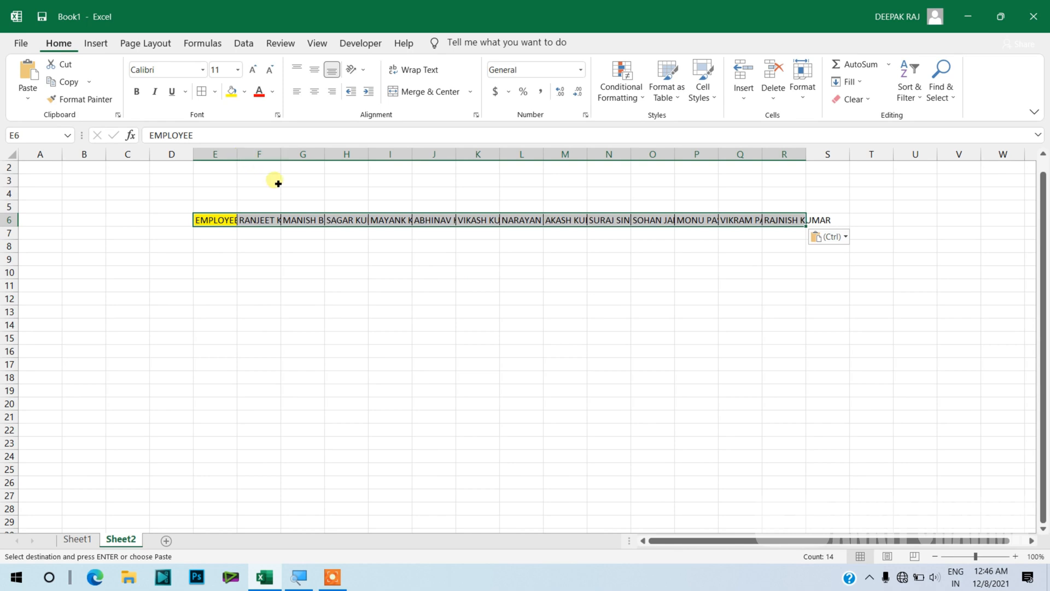
- AutoFit the column widths of the transposed employee row E6:R6
key("alt+h")
key("o")
key("i")
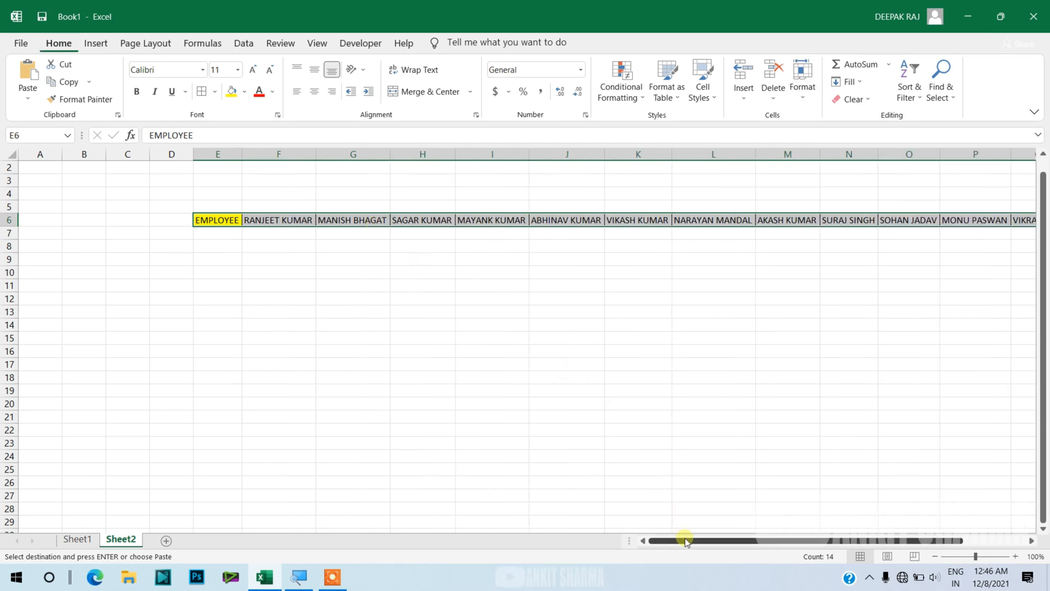
left_click_drag(685, 539, 769, 541)
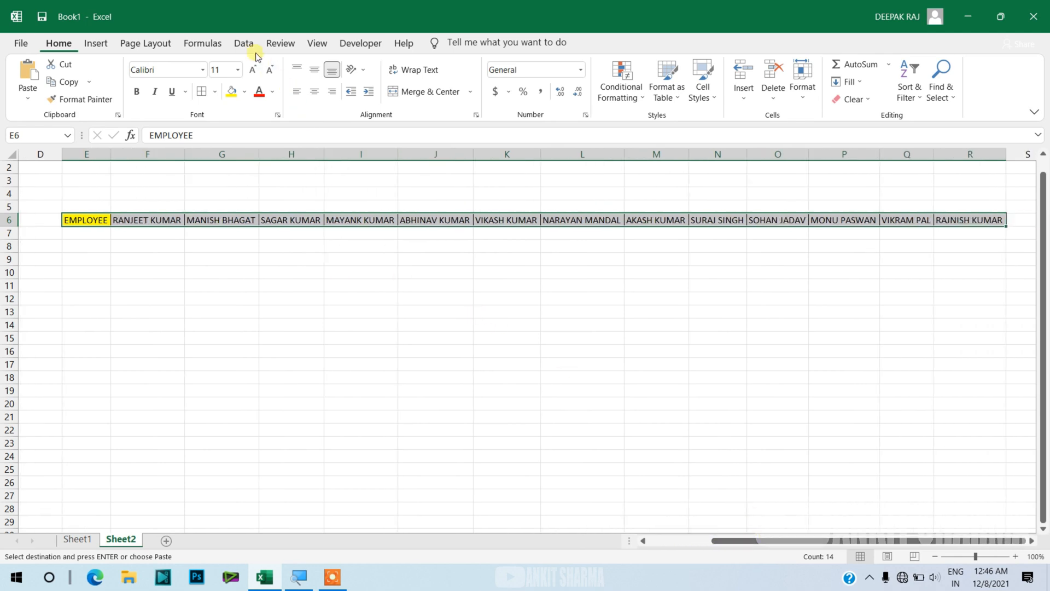
- Start a custom sort on E6:R6 with the orientation set to Sort left to right
left_click(244, 41)
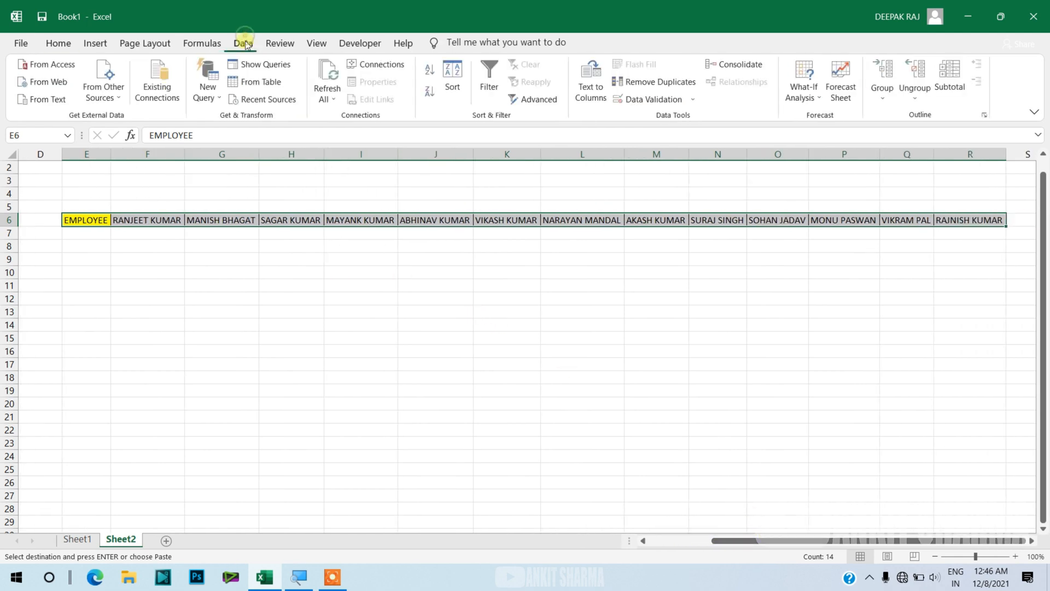
left_click(450, 89)
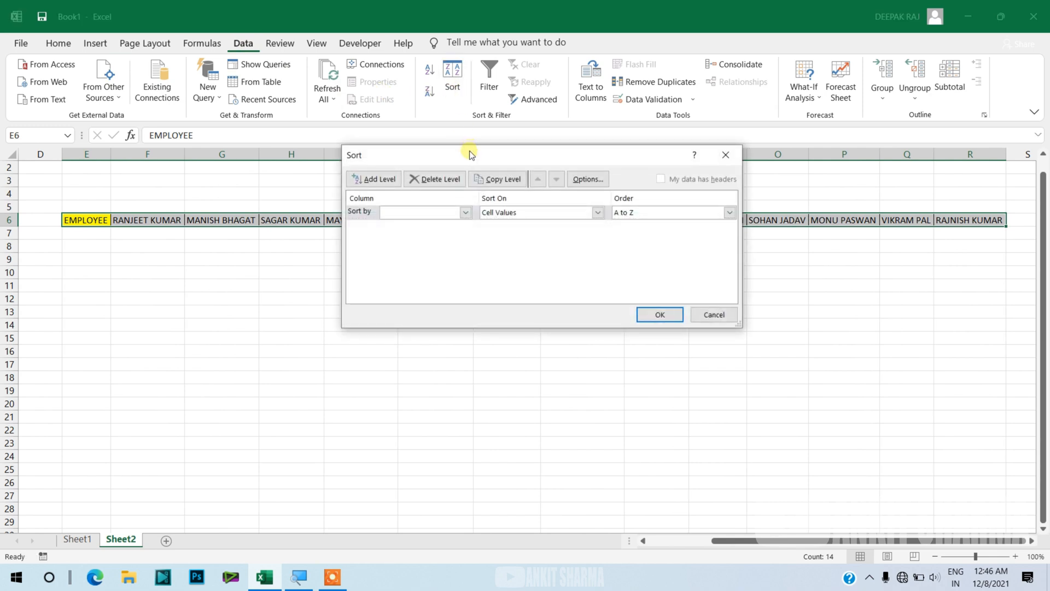
left_click_drag(469, 153, 446, 244)
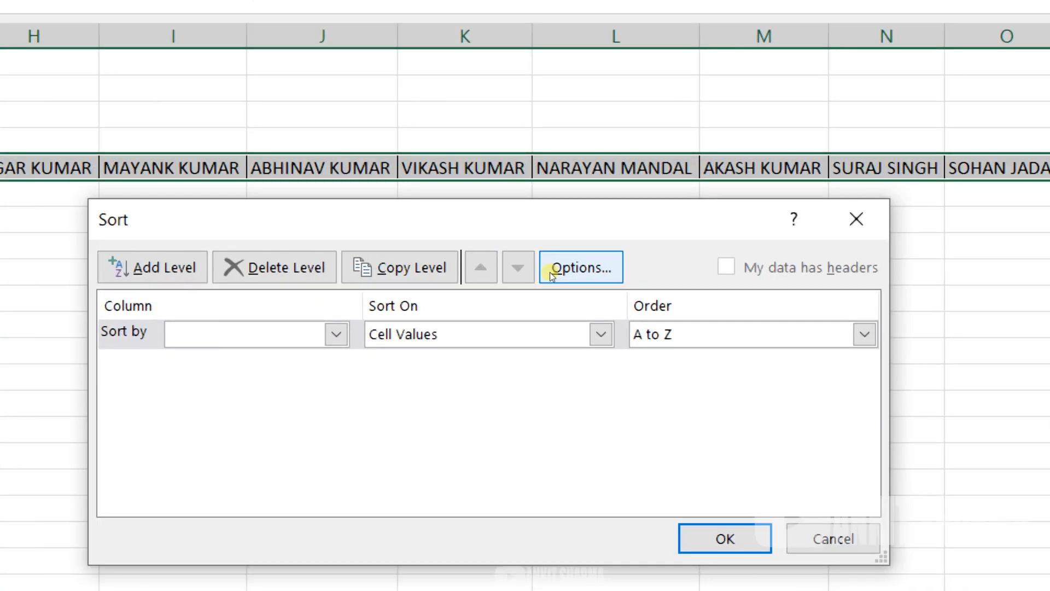
left_click(551, 271)
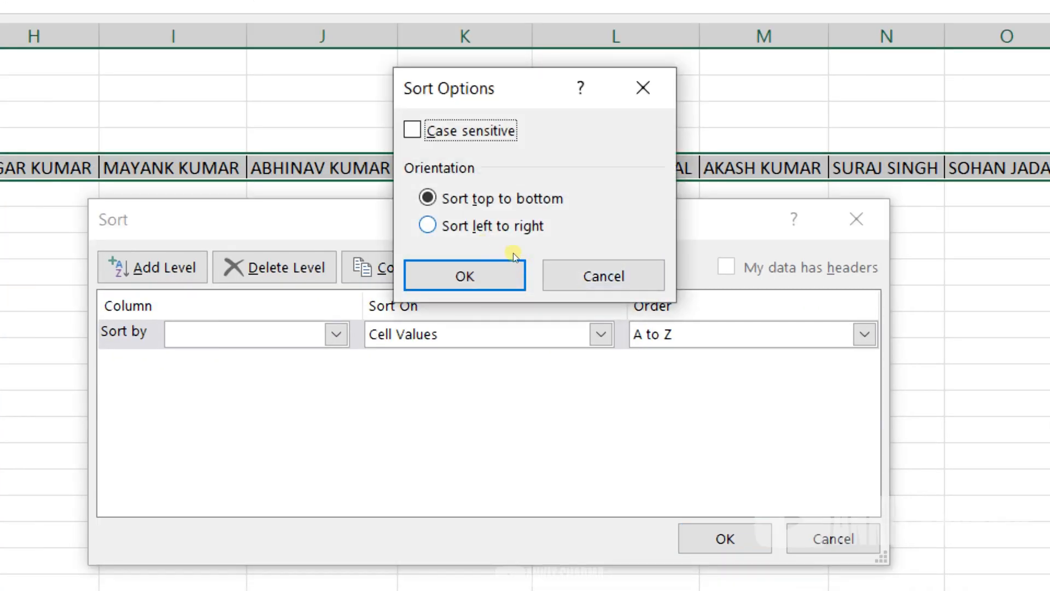
left_click(487, 248)
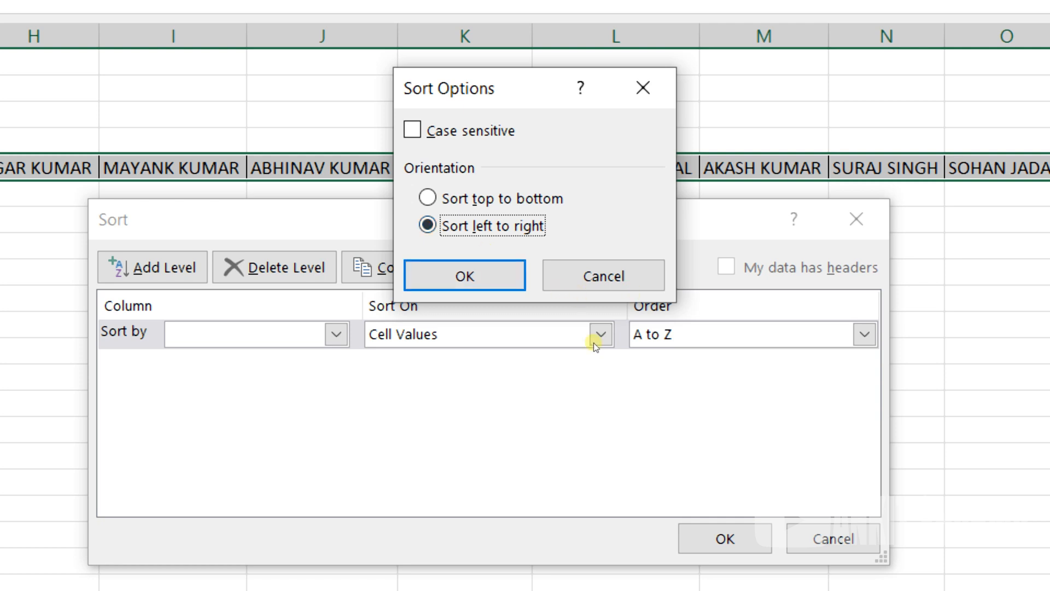
left_click(645, 405)
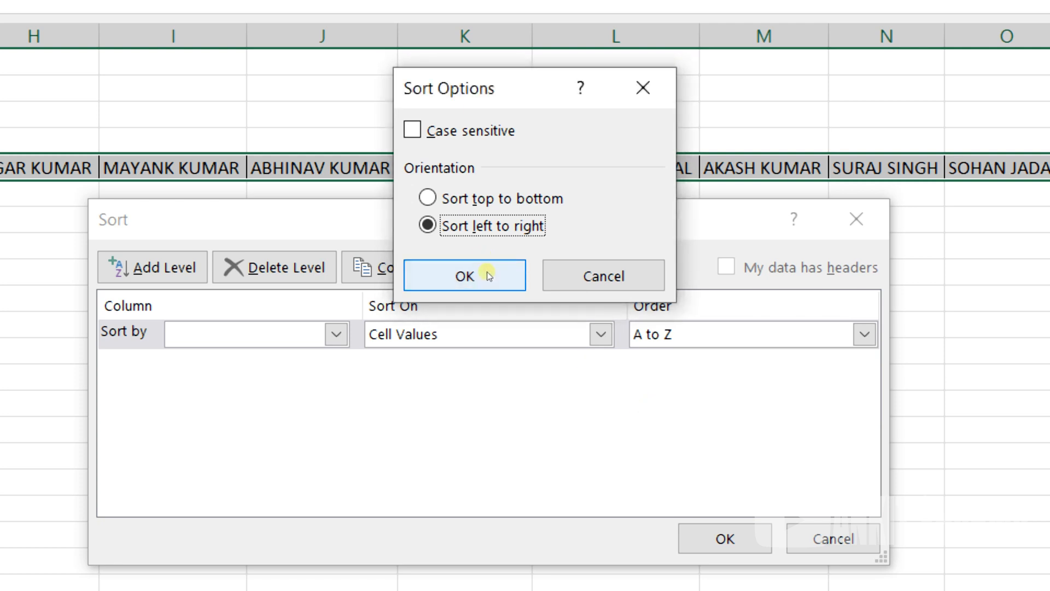
left_click(489, 273)
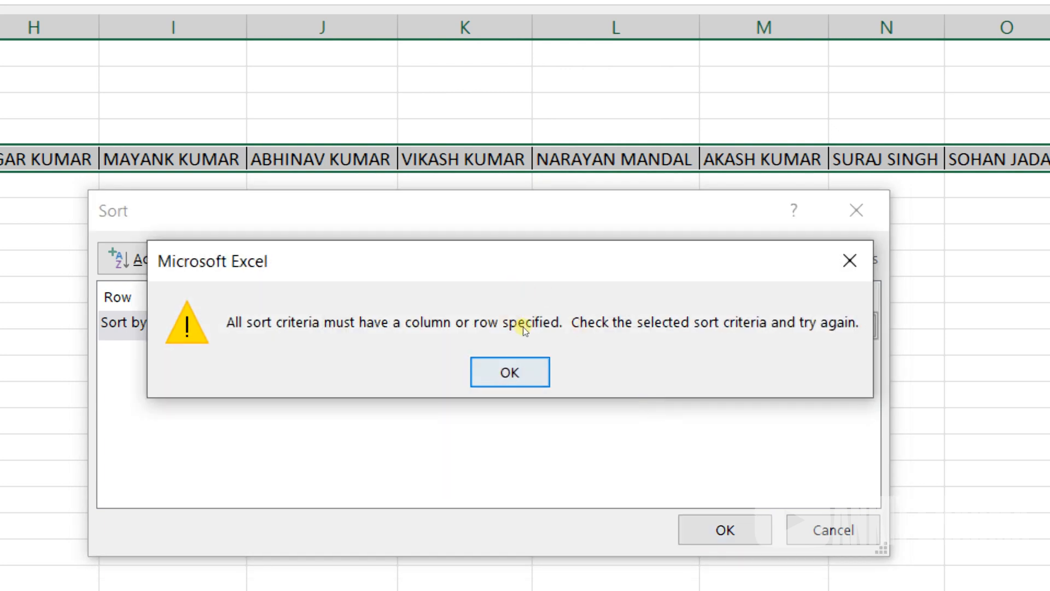
key("Return")
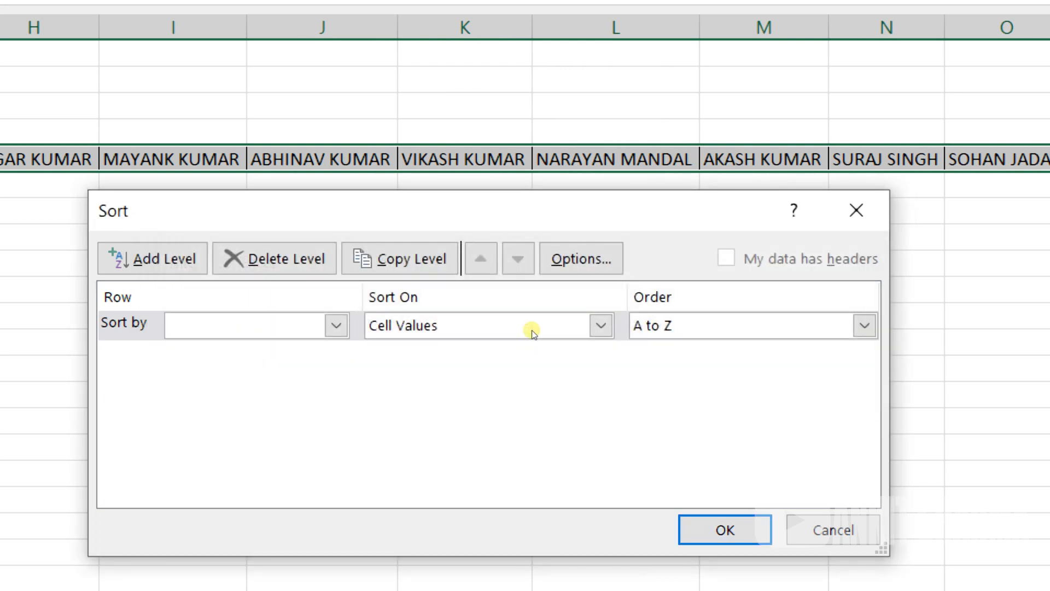
- Try sorting E6:R6 by Row 6 in A to Z order with the header cell included, and undo the sort
left_click(336, 325)
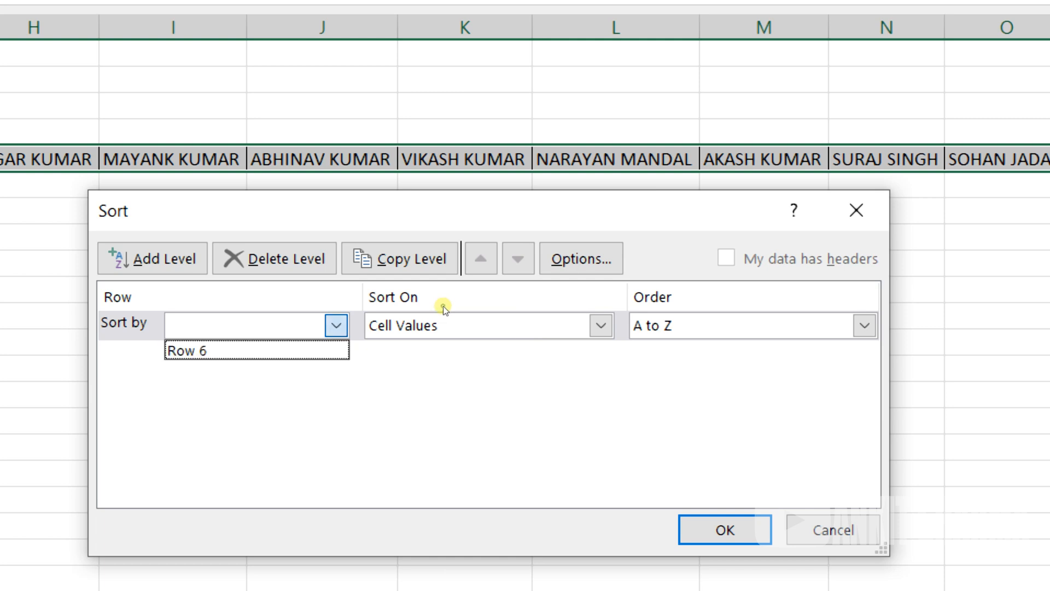
key("Return")
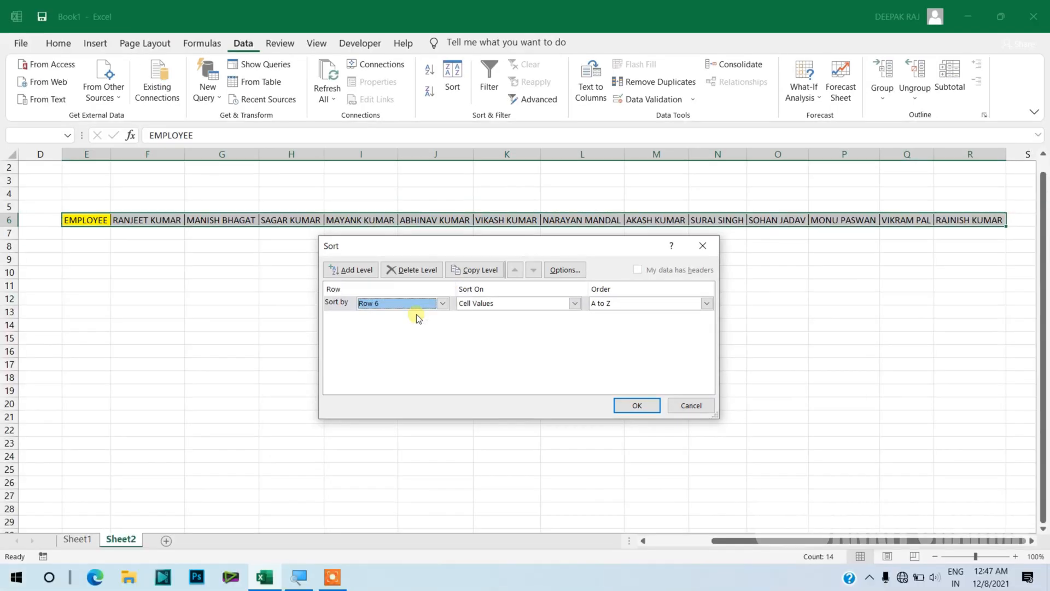
left_click(626, 405)
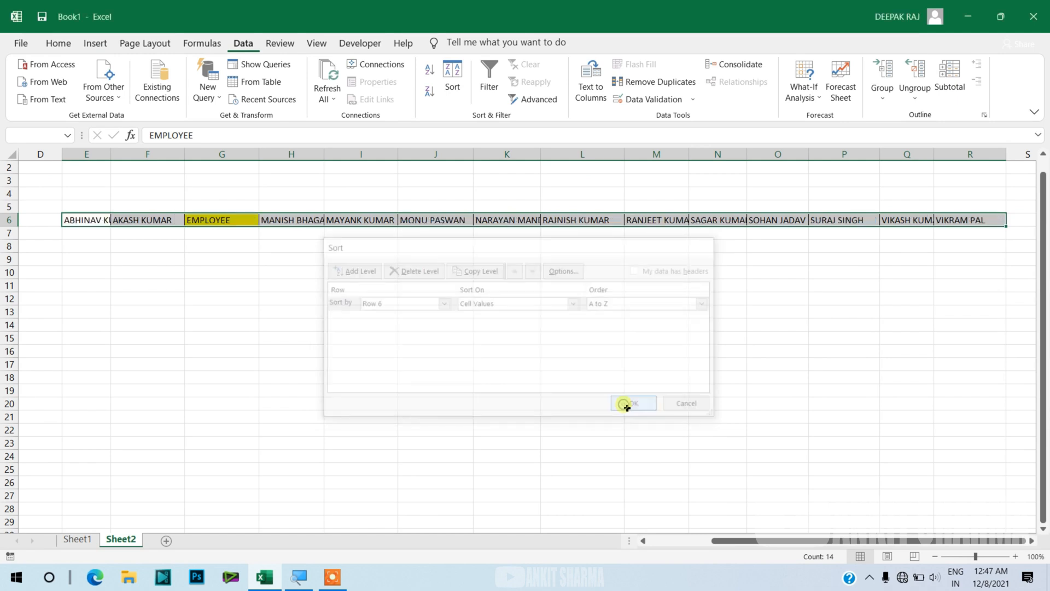
left_click(375, 317)
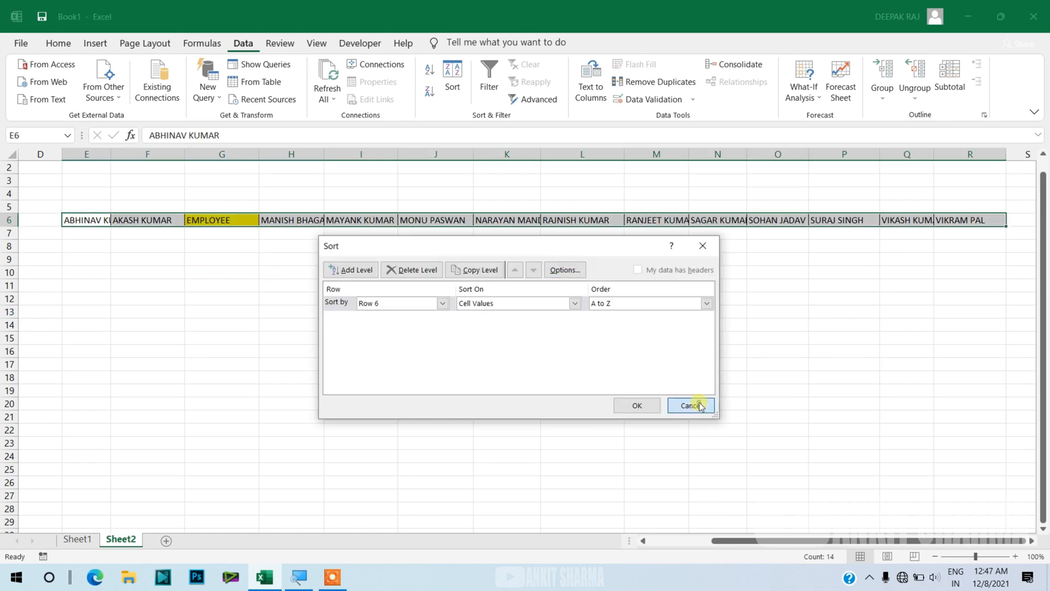
left_click(694, 403)
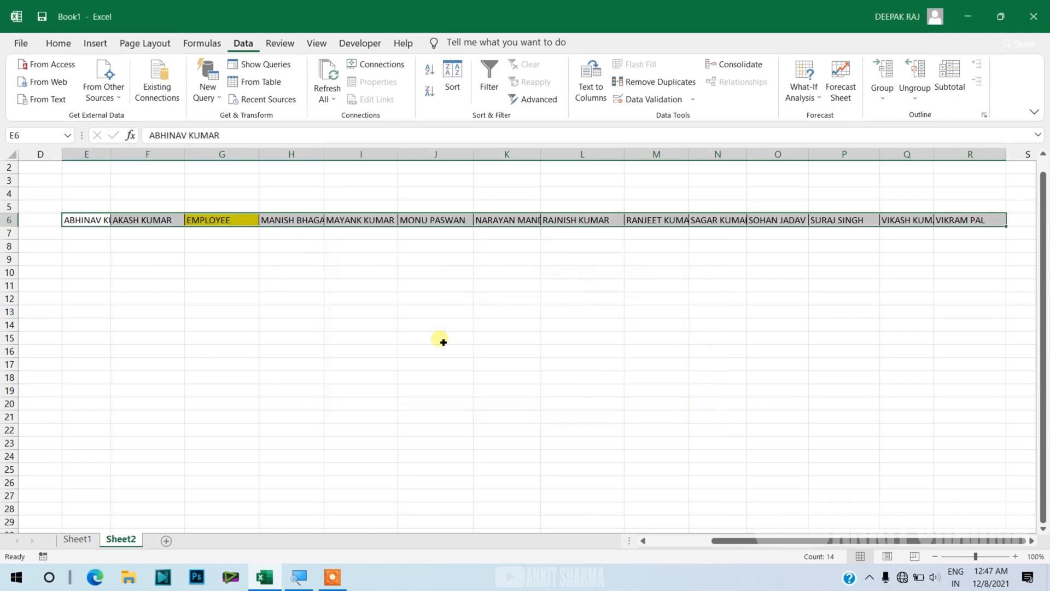
key("ctrl+z")
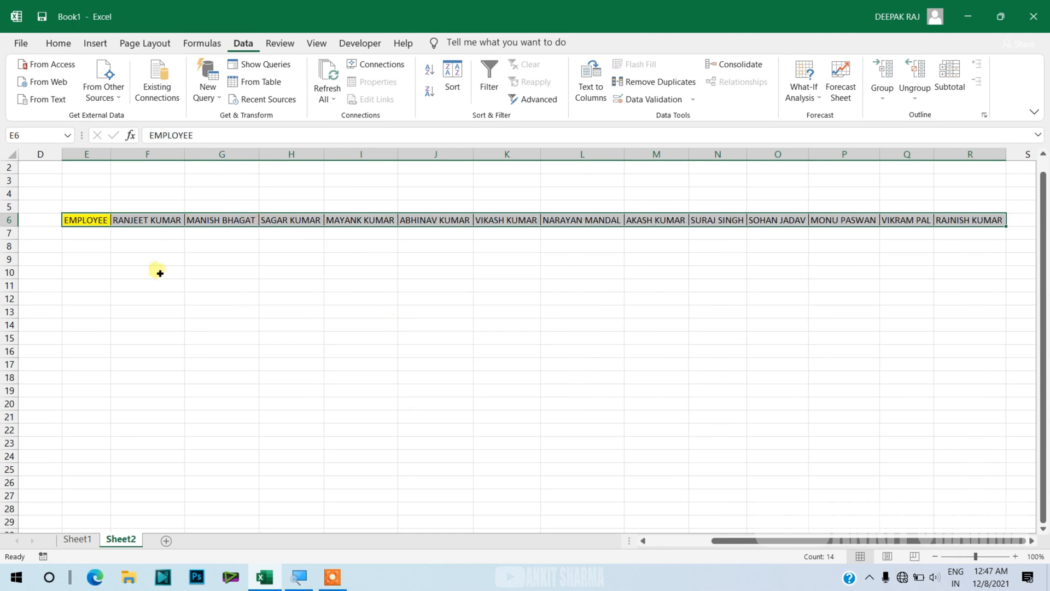
- Delete the EMPLOYEE heading from cell E6 and remove the cell's fill colour
left_click(97, 222)
key("Delete")
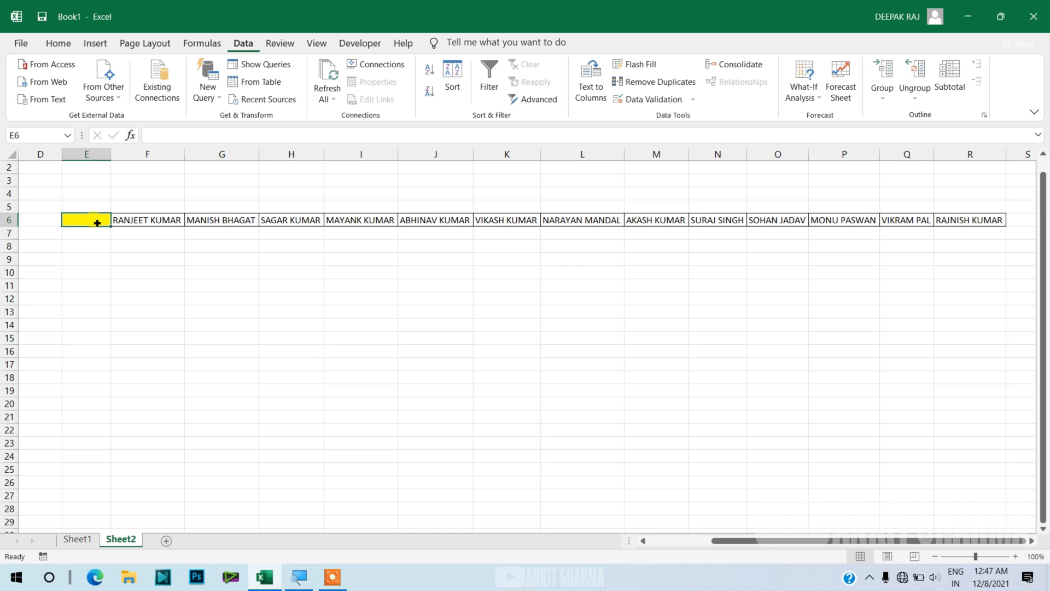
left_click(24, 42)
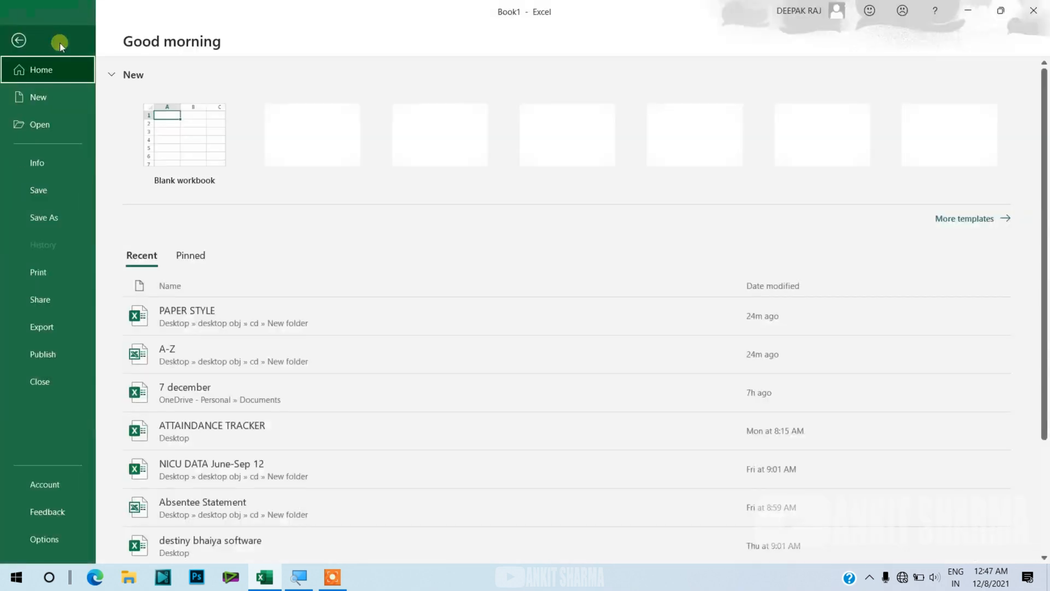
left_click(60, 42)
left_click(69, 45)
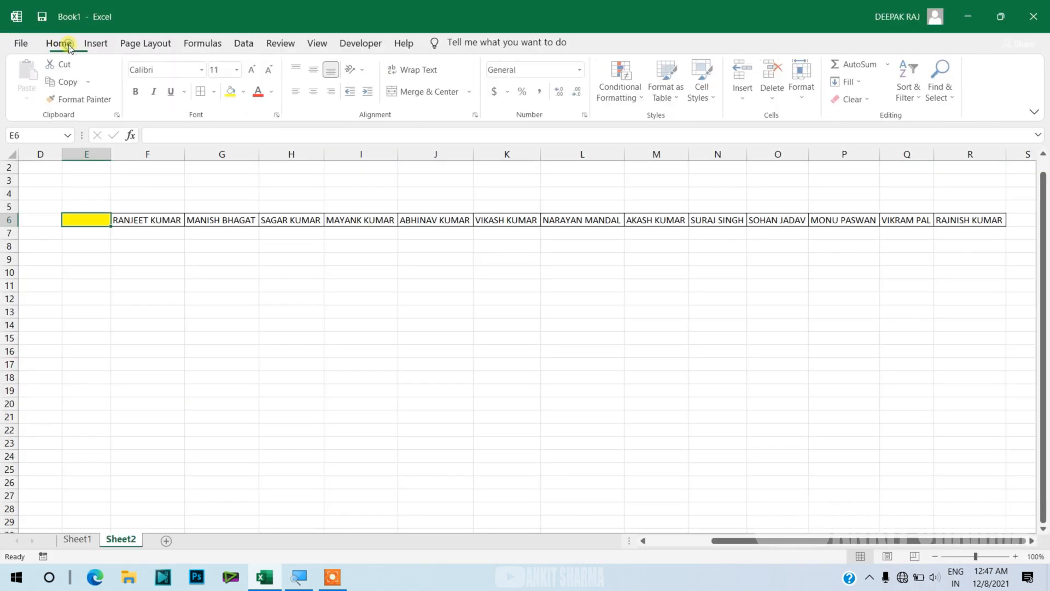
left_click(250, 97)
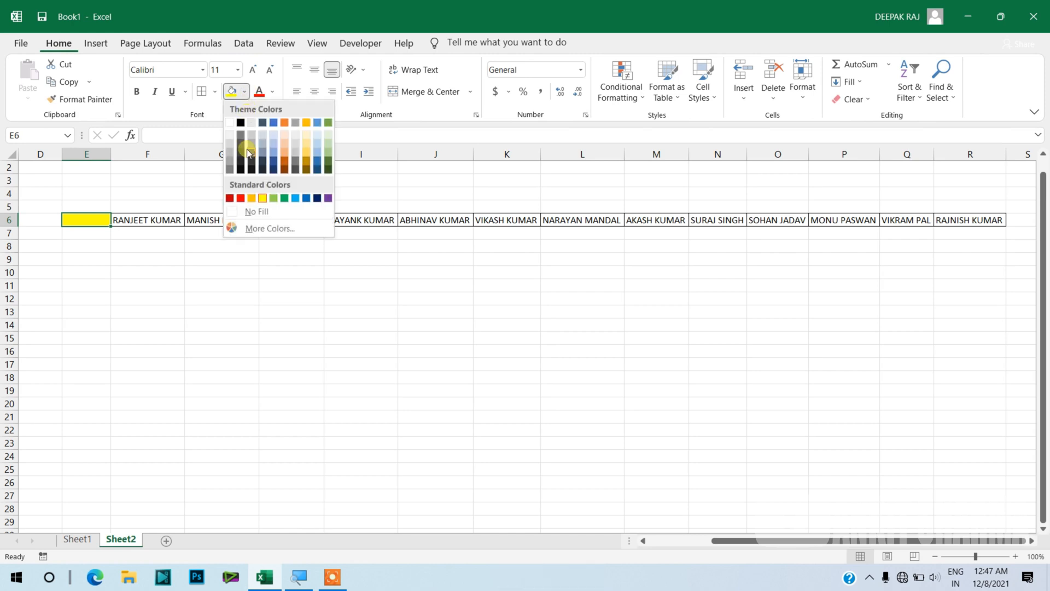
left_click(255, 214)
left_click(205, 259)
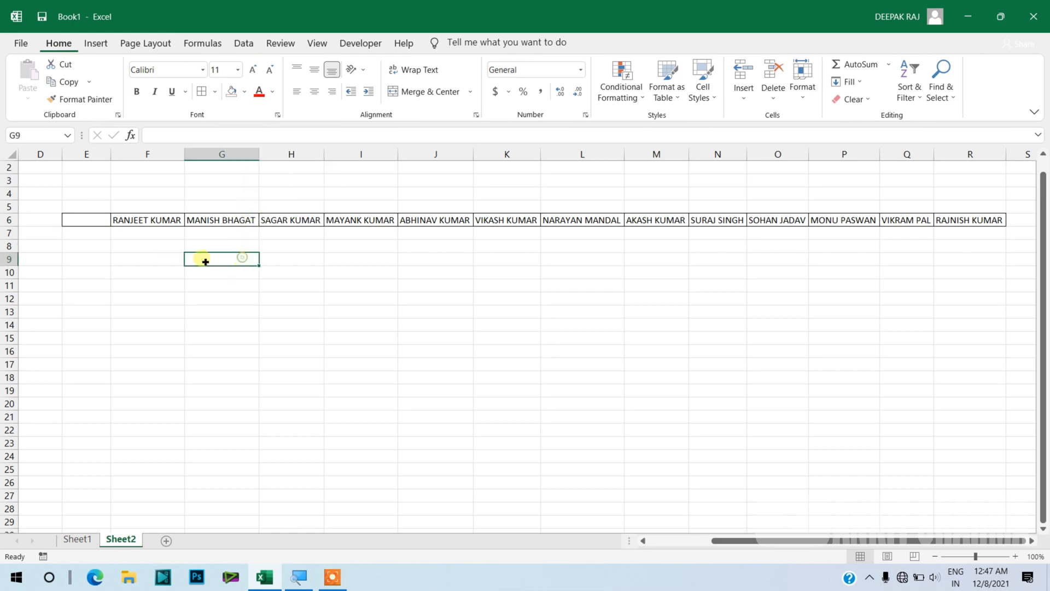
- Start a custom sort on the names in F6:R6 with the orientation set to Sort left to right
left_click_drag(150, 224, 984, 220)
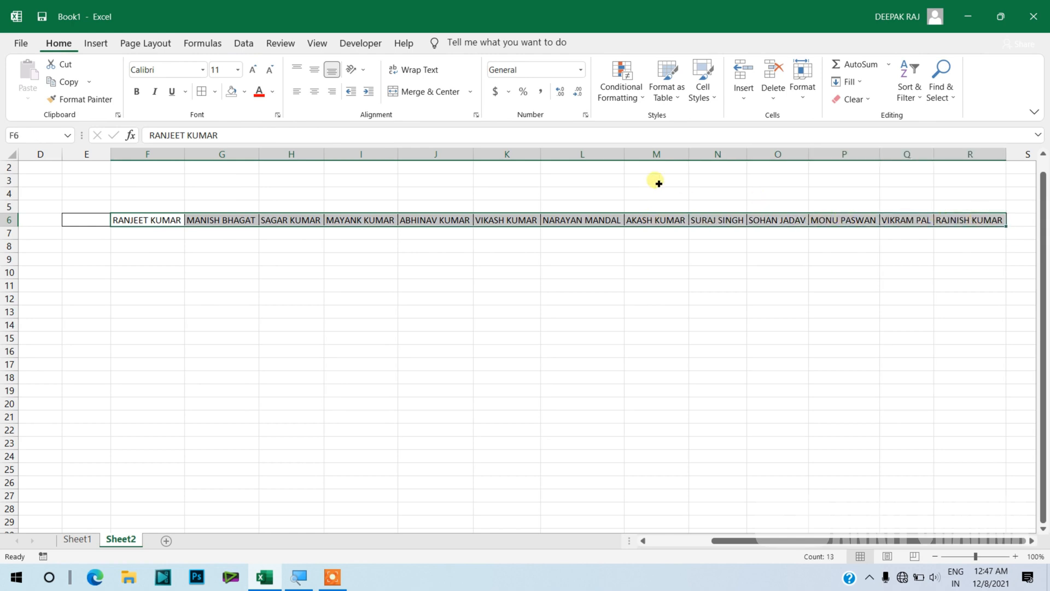
left_click(242, 46)
key("ctrl+shift+plus")
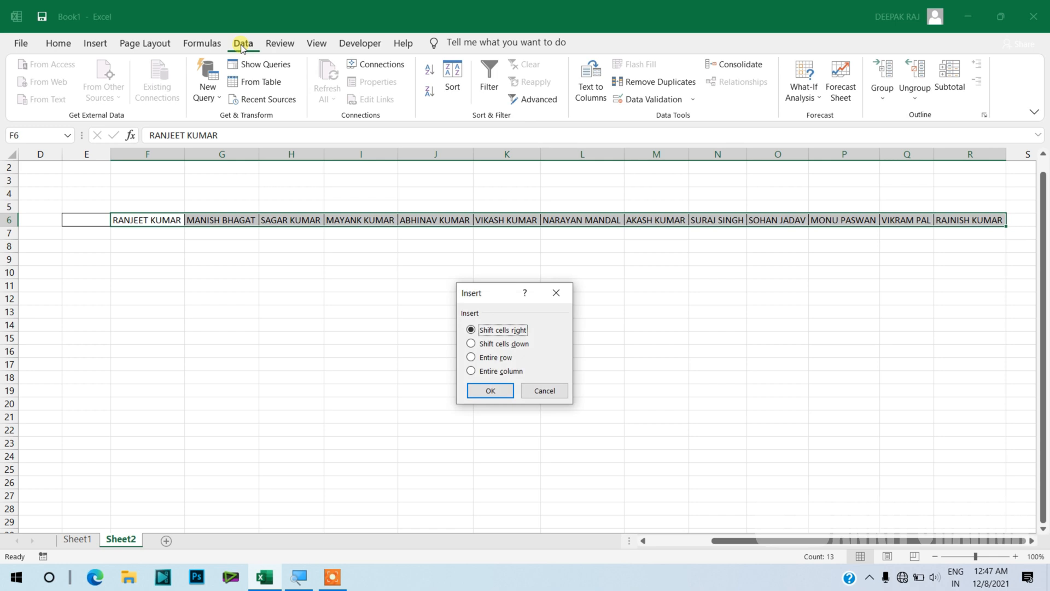
left_click(557, 299)
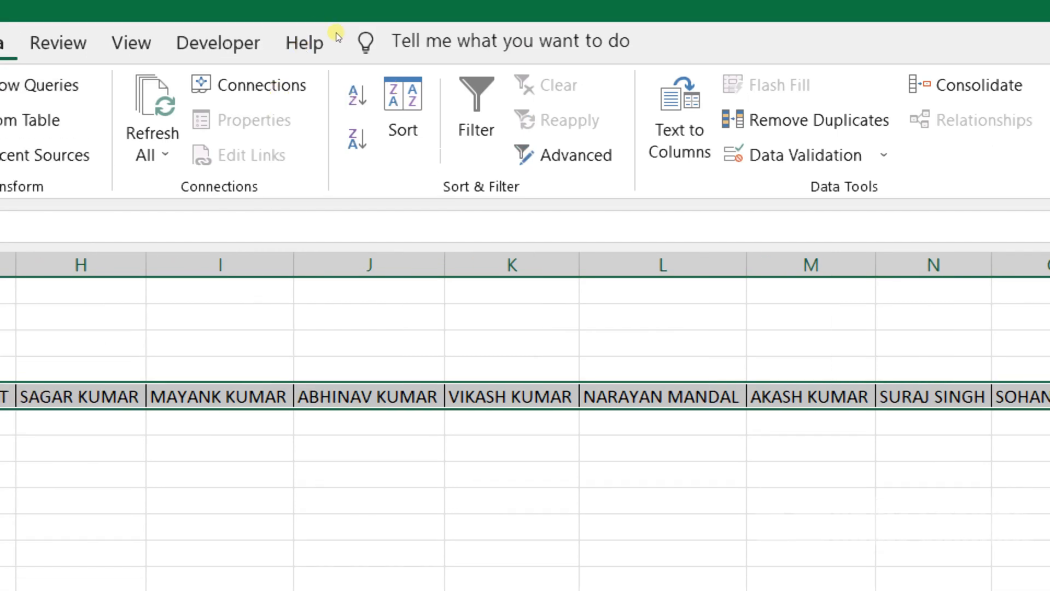
left_click(446, 85)
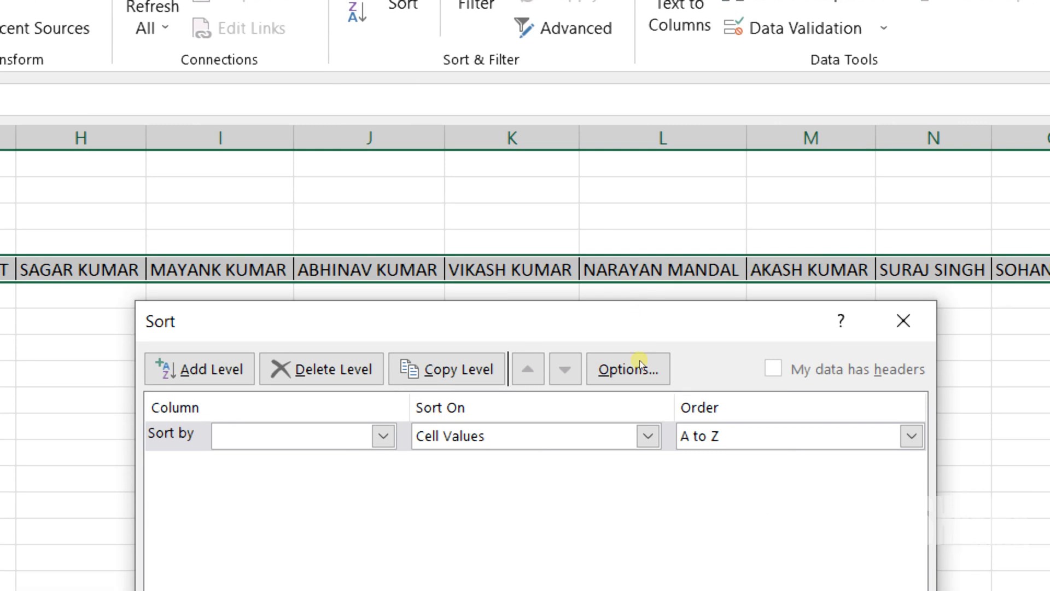
left_click(640, 363)
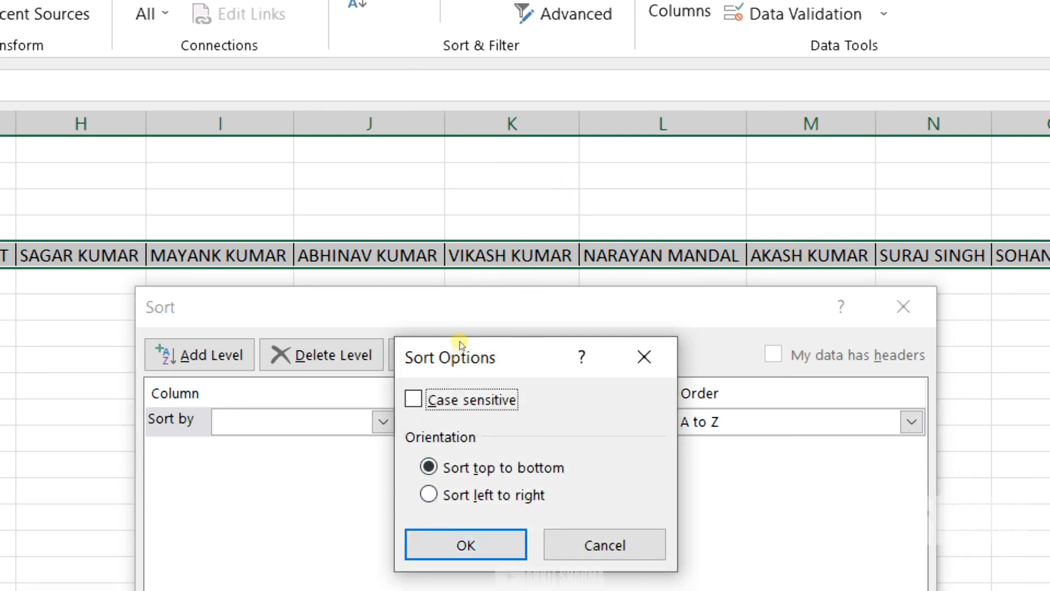
key("alt+l")
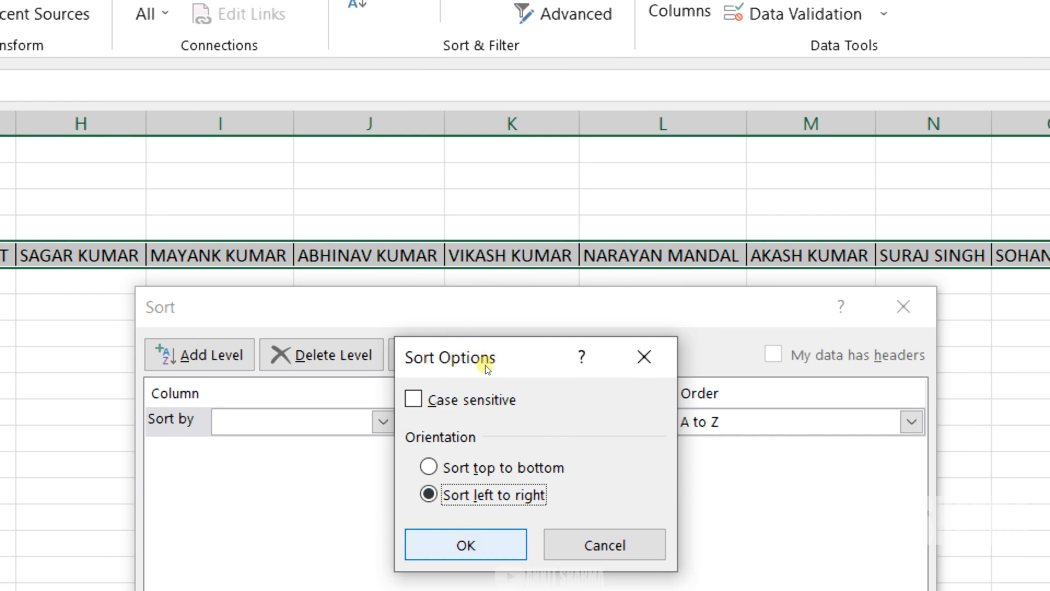
key("Return")
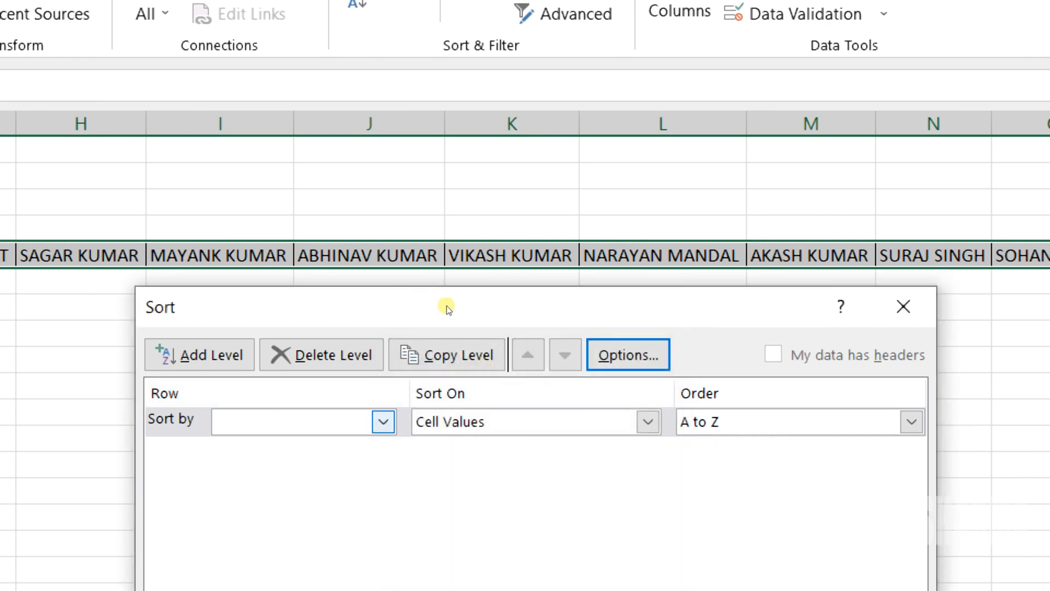
- Sort the name row by Row 6 on cell values in A to Z order
left_click(383, 421)
left_click(359, 444)
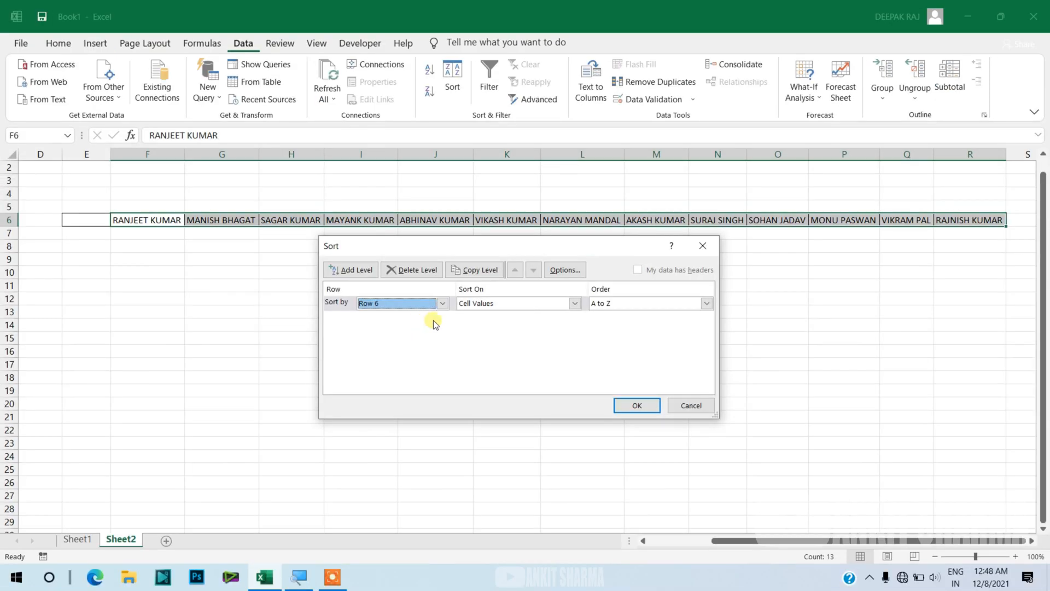
left_click(636, 405)
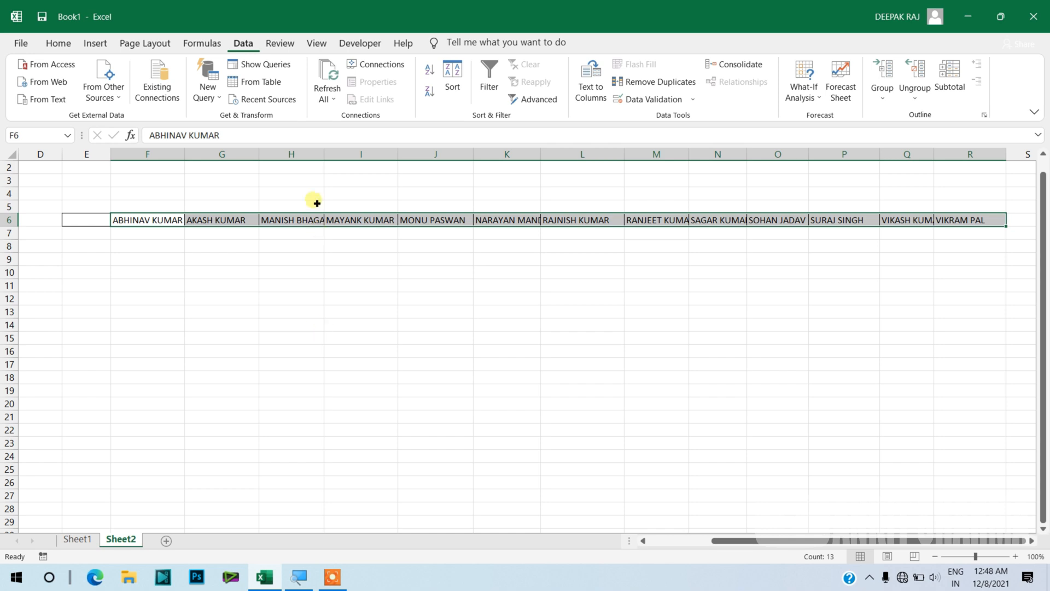
- Set the sort orientation for F6:R6 back to Sort top to bottom and close the Sort dialog without sorting
left_click(451, 82)
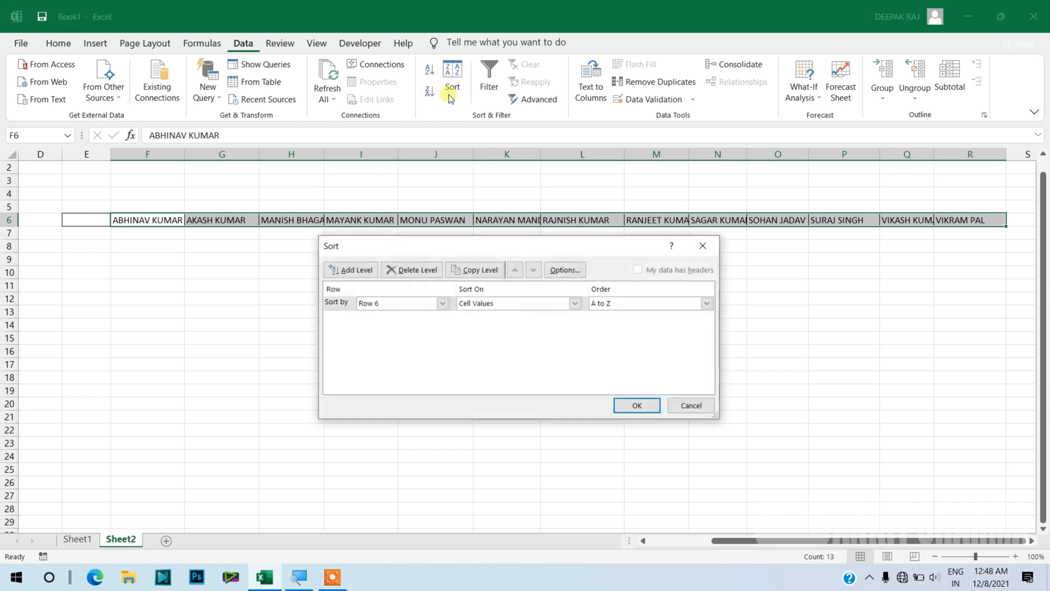
left_click(564, 270)
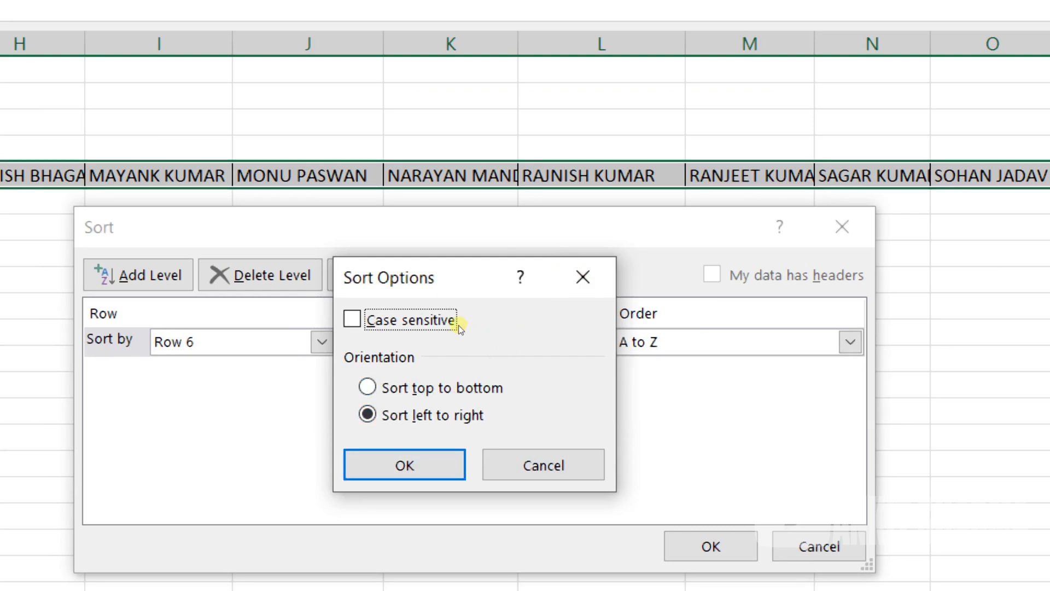
key("alt+t")
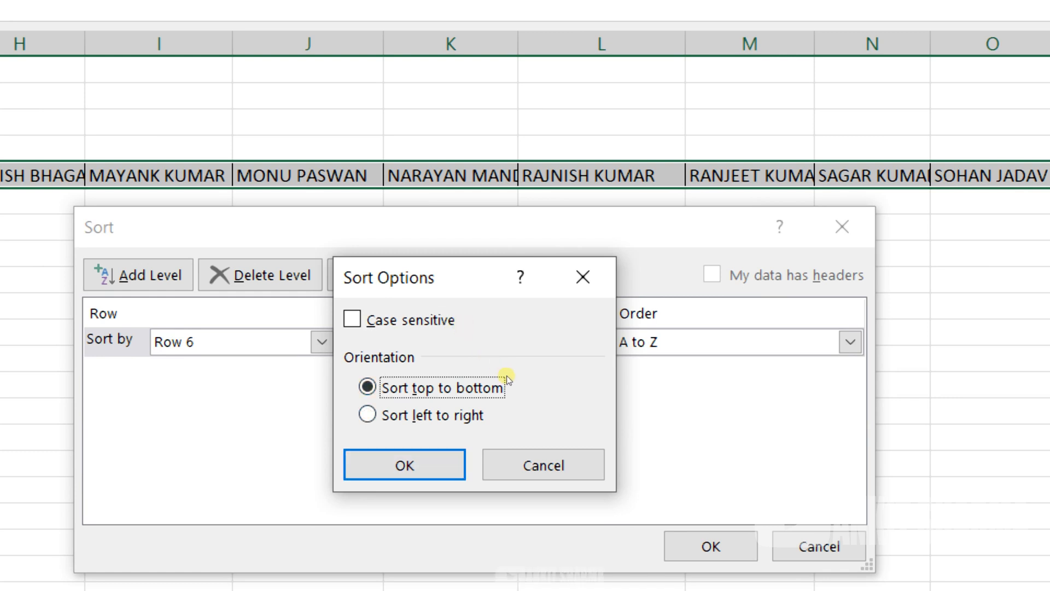
key("Return")
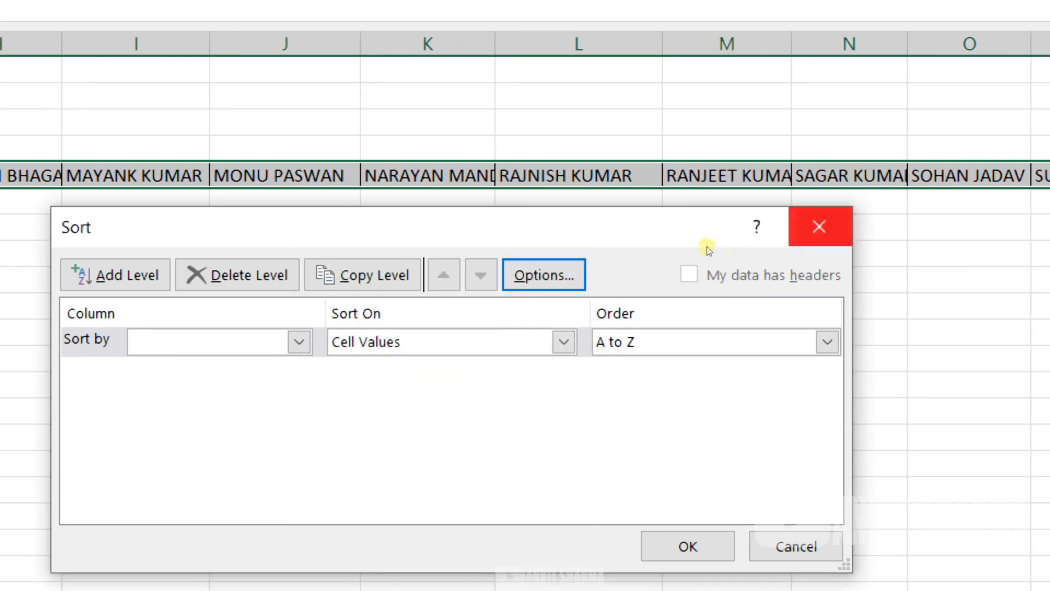
left_click(842, 226)
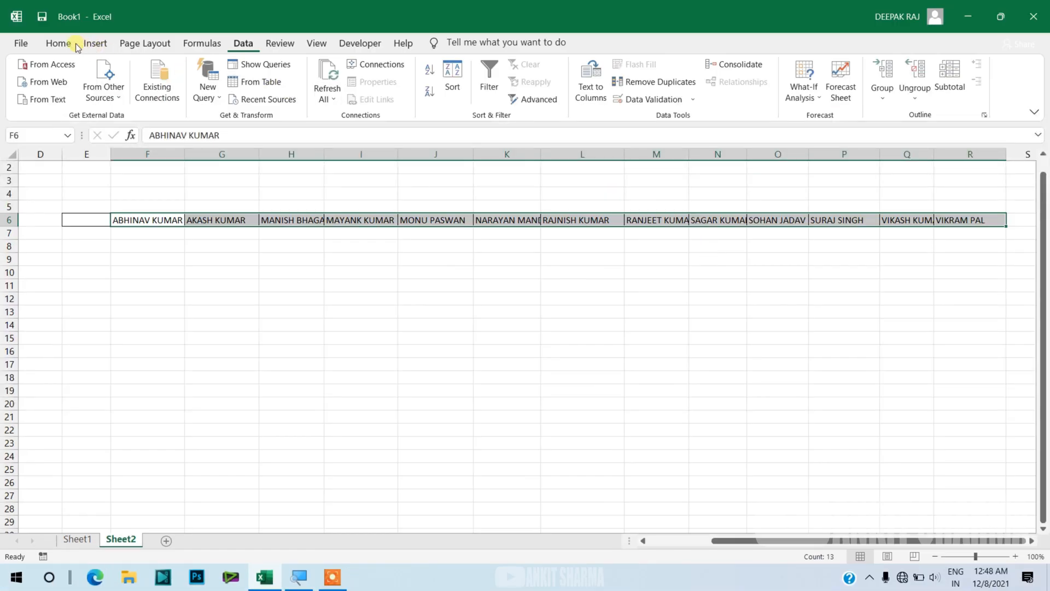
- Switch to Sheet1 and open a custom sort for the employee table from a cell in the POSITION column
left_click(59, 43)
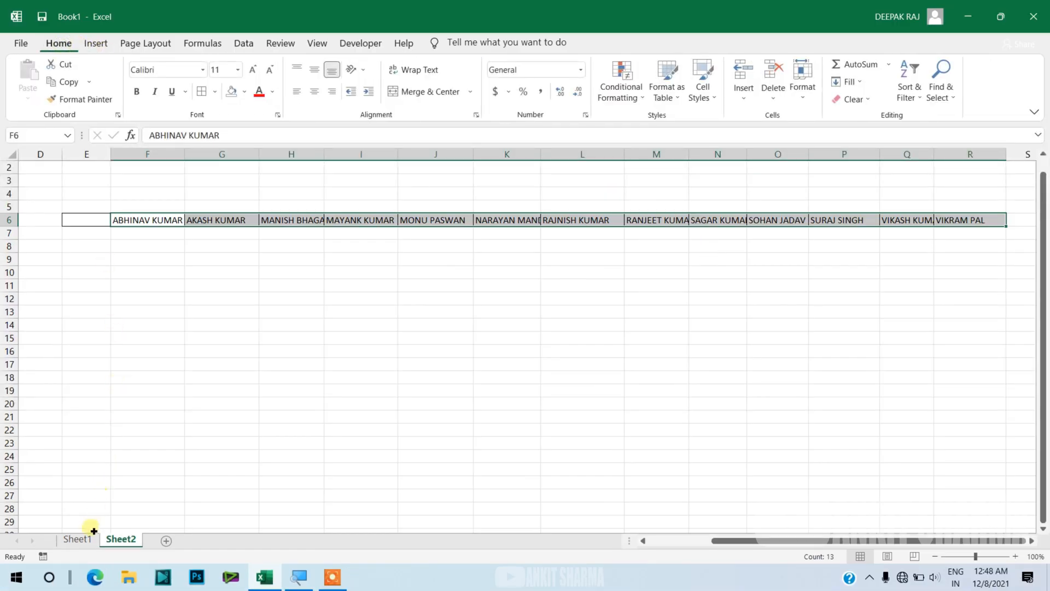
left_click(76, 540)
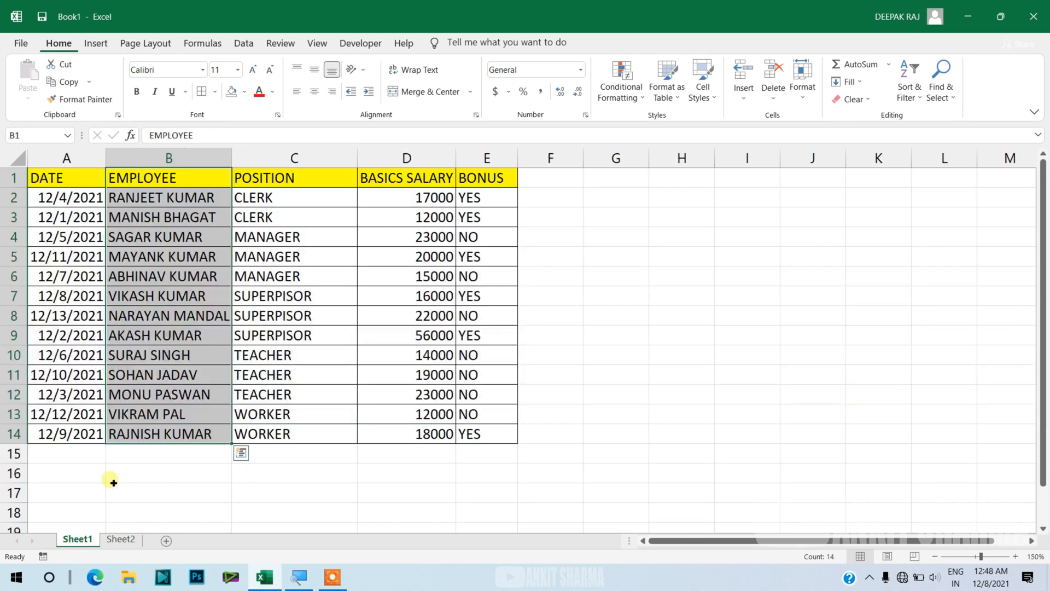
left_click(266, 274)
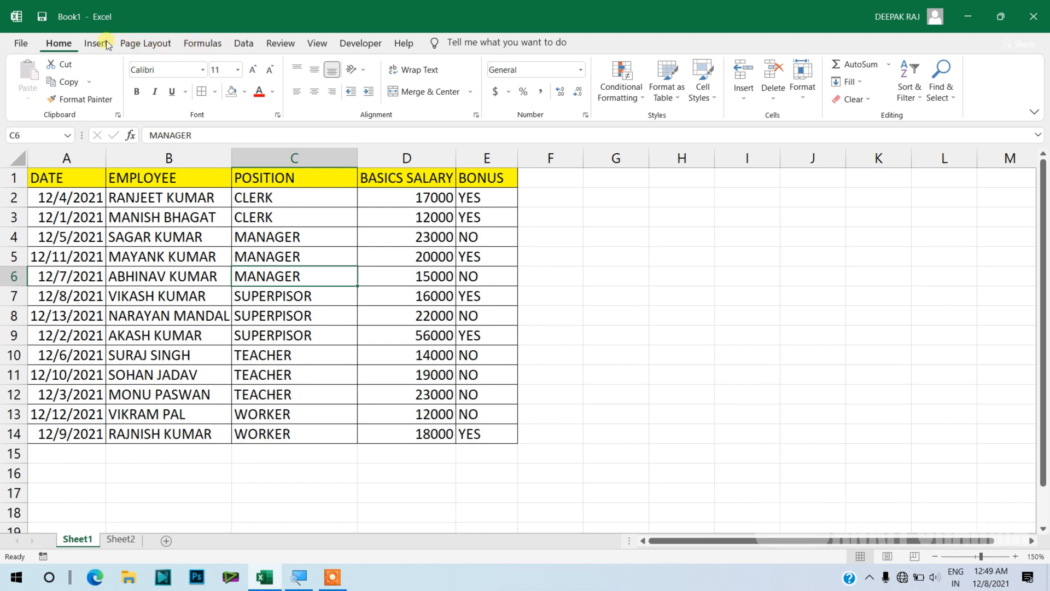
left_click(267, 238)
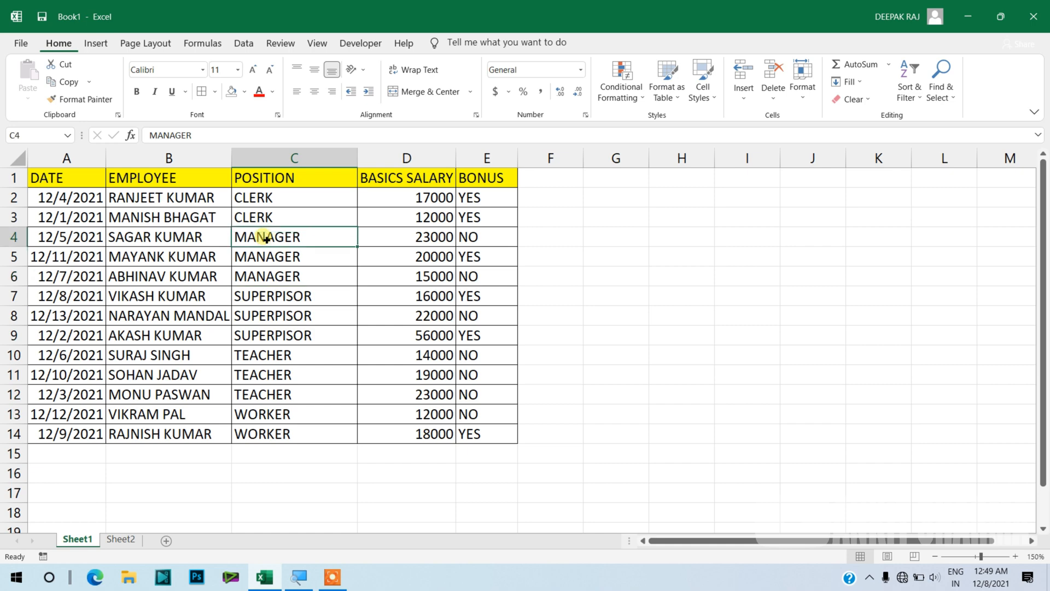
left_click(243, 43)
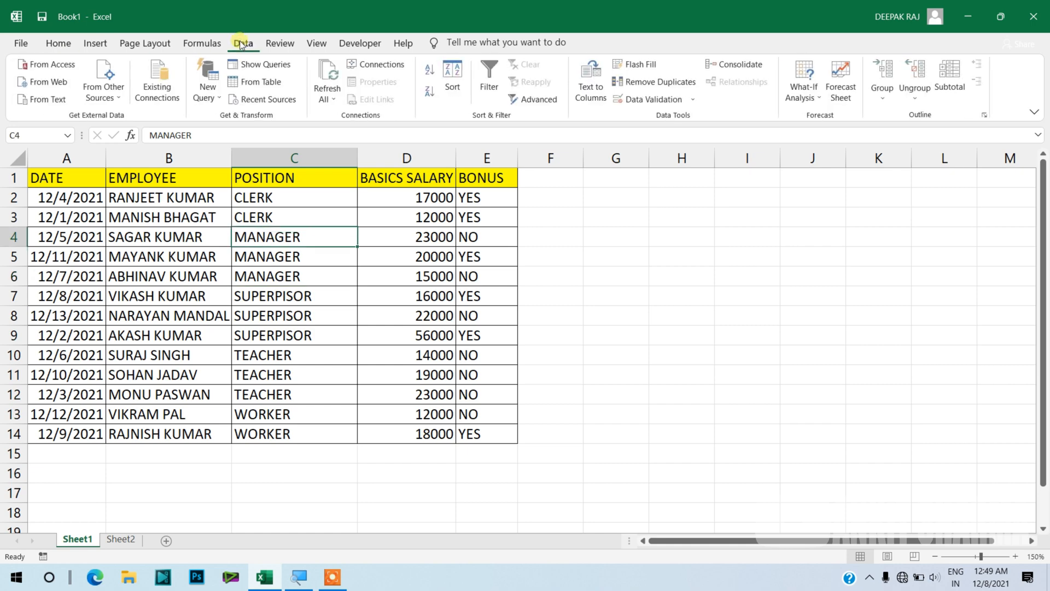
left_click(452, 82)
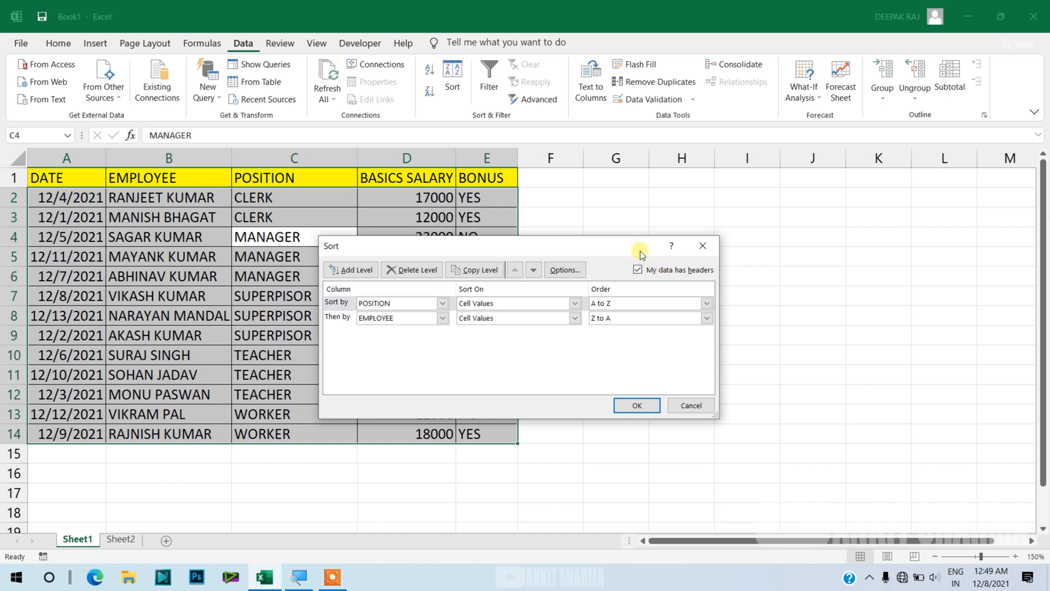
left_click_drag(640, 252, 635, 245)
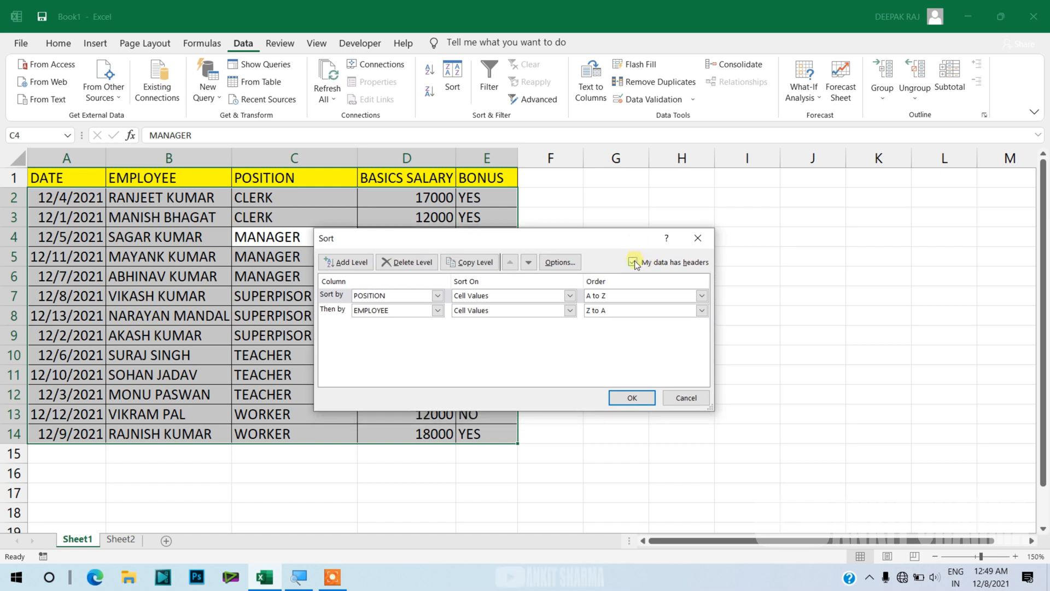
- Turn off the My data has headers option and delete the second sort level
left_click(633, 263)
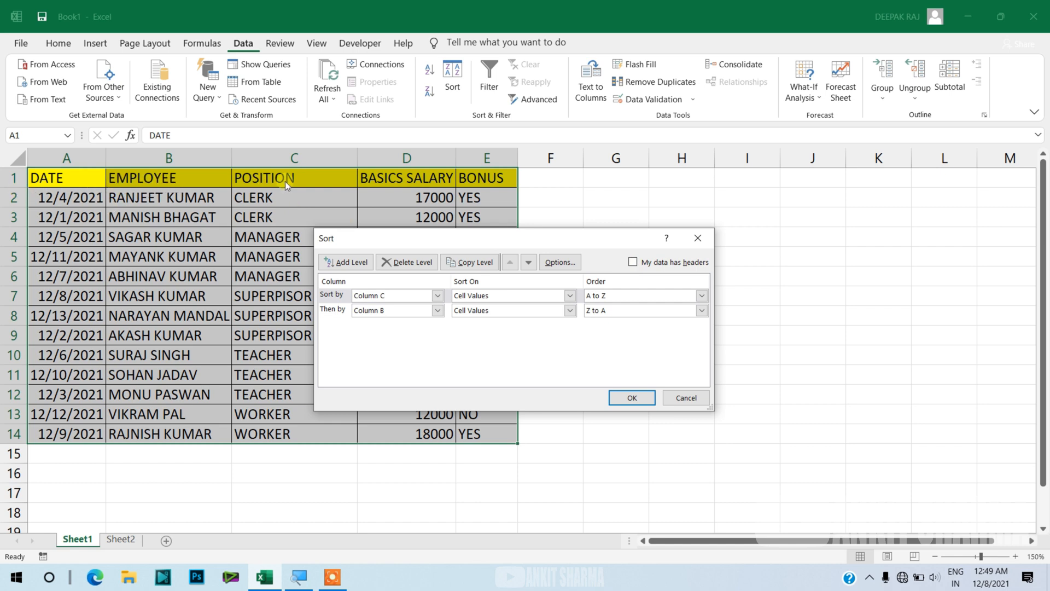
left_click(335, 309)
left_click(413, 264)
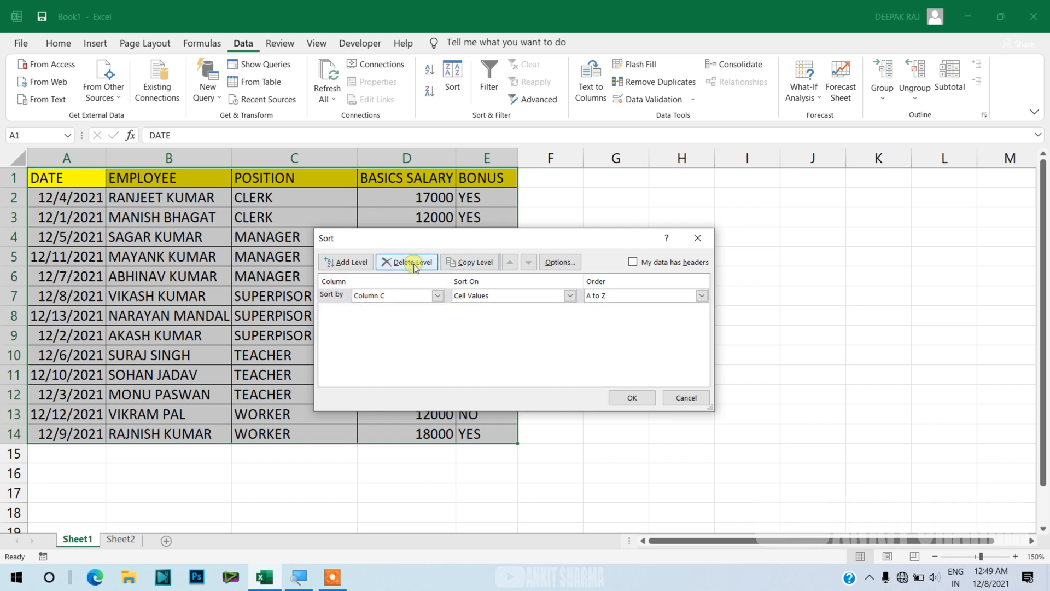
- Compare the available Sort by columns with My data has headers turned off and turned on
left_click(436, 295)
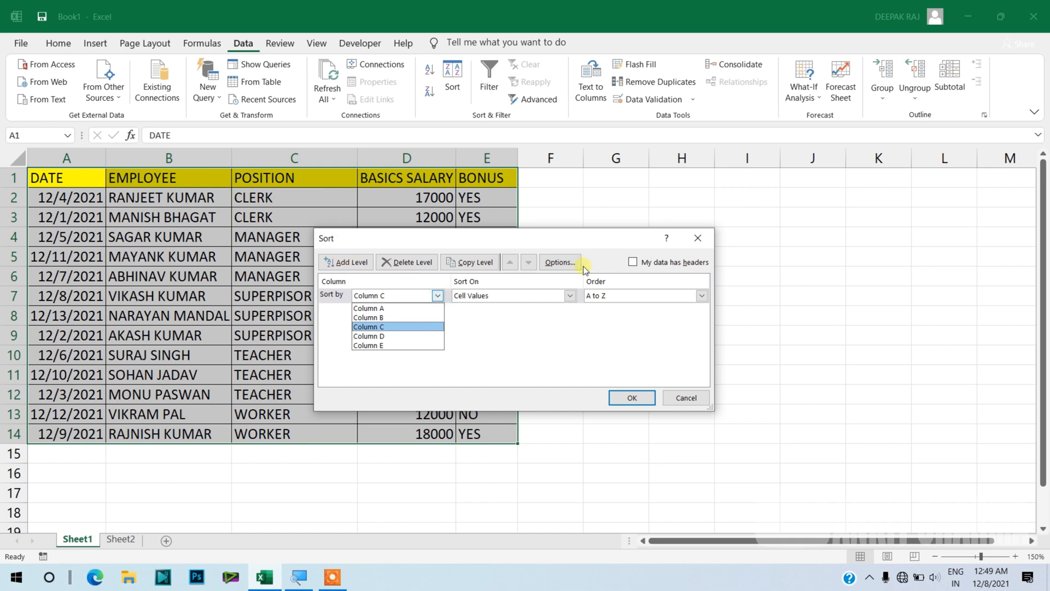
left_click(630, 263)
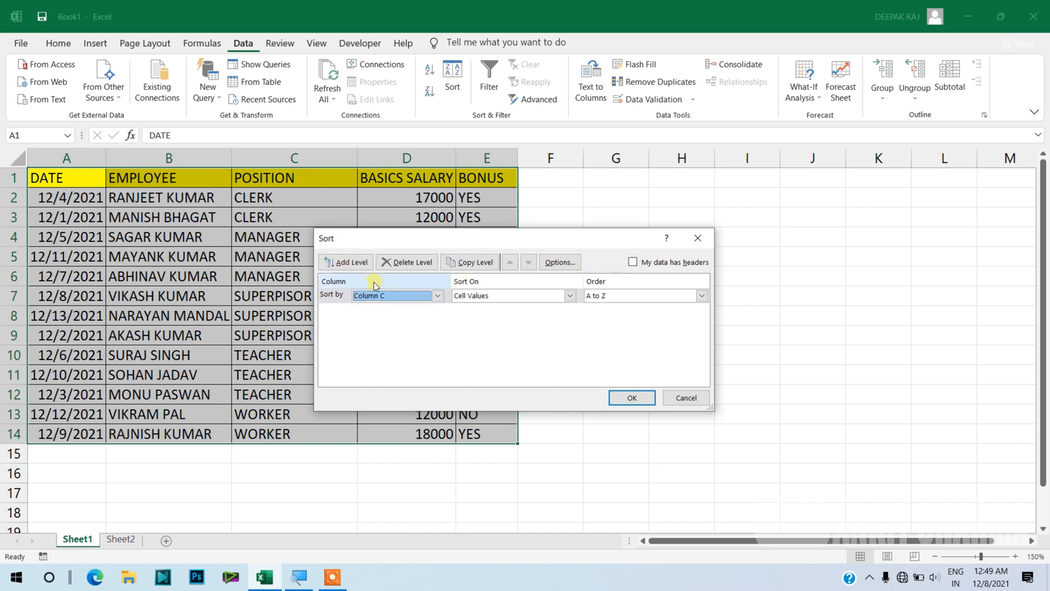
left_click(635, 261)
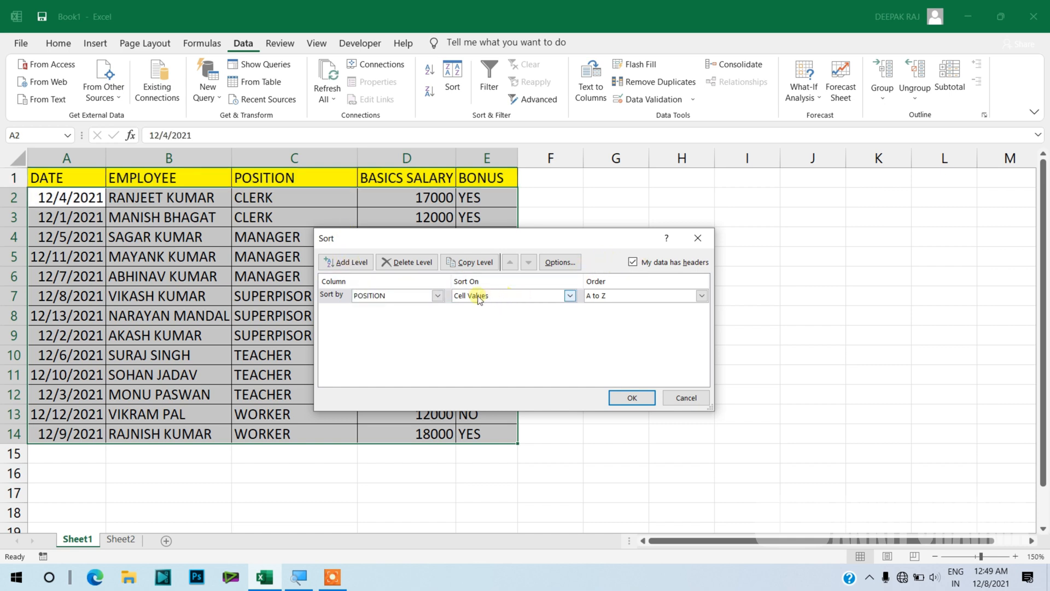
left_click(438, 296)
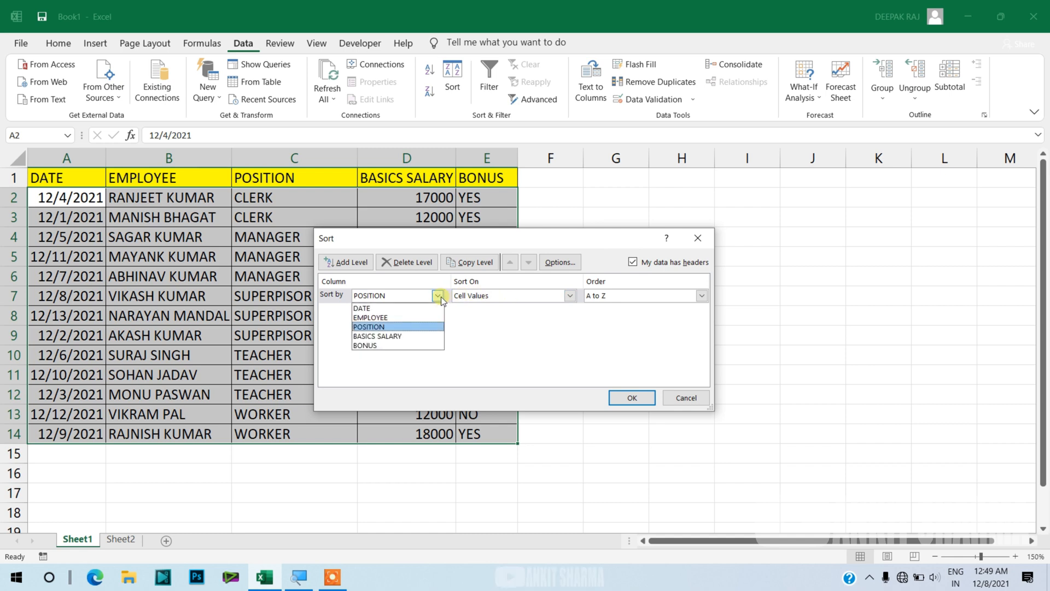
left_click(500, 328)
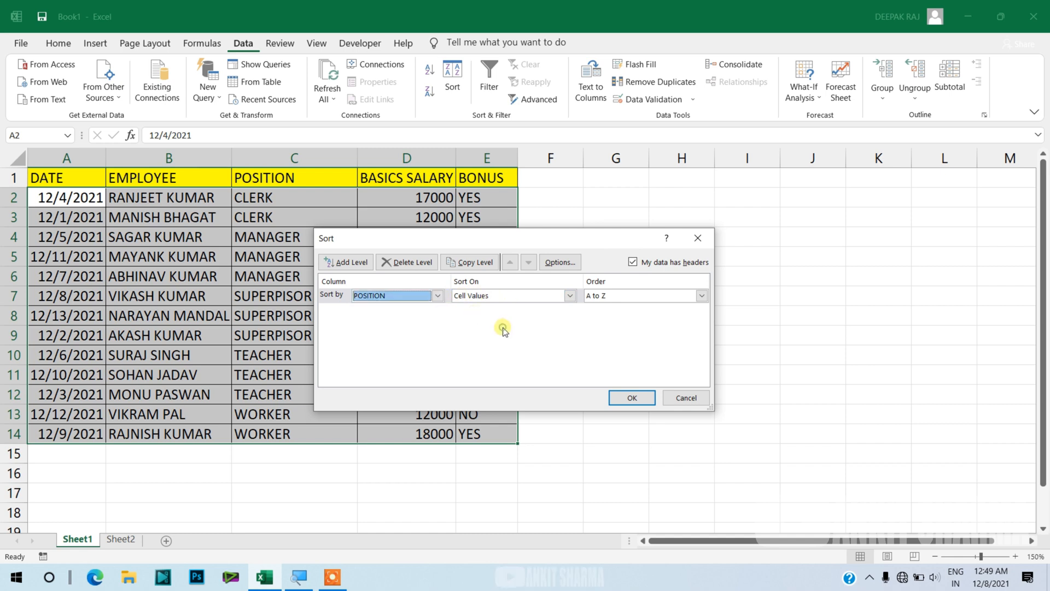
- Try sorting the table by Column B in A to Z order with My data has headers turned off, and undo the sort
left_click(633, 262)
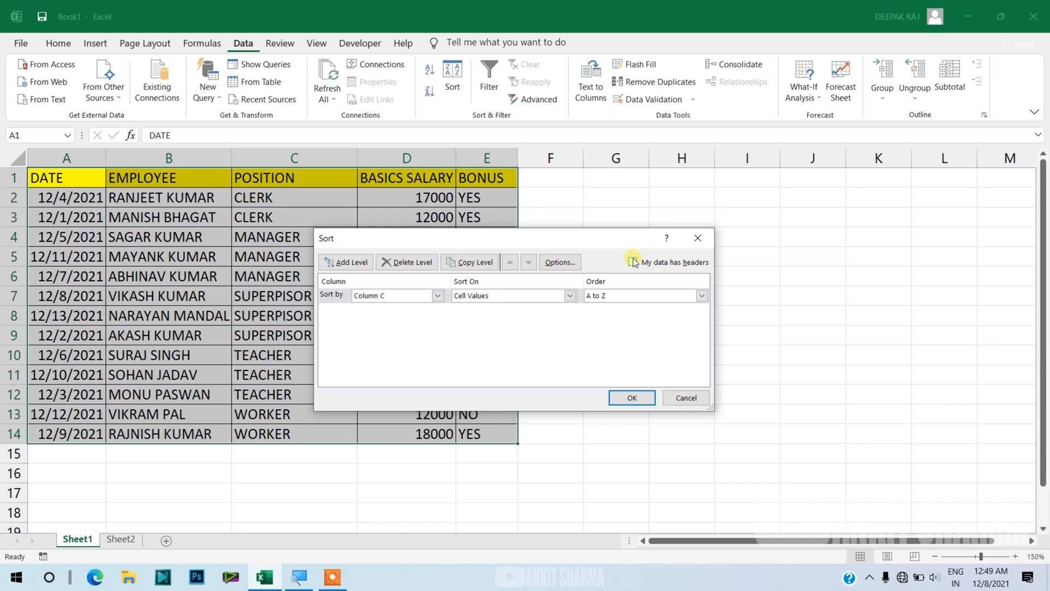
left_click(435, 296)
left_click(410, 316)
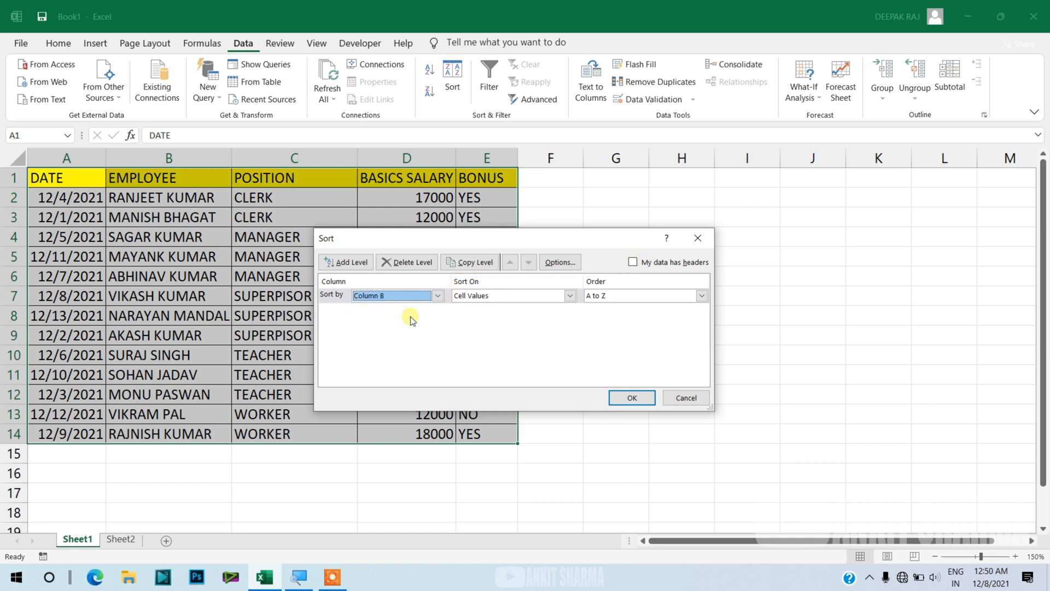
left_click(631, 401)
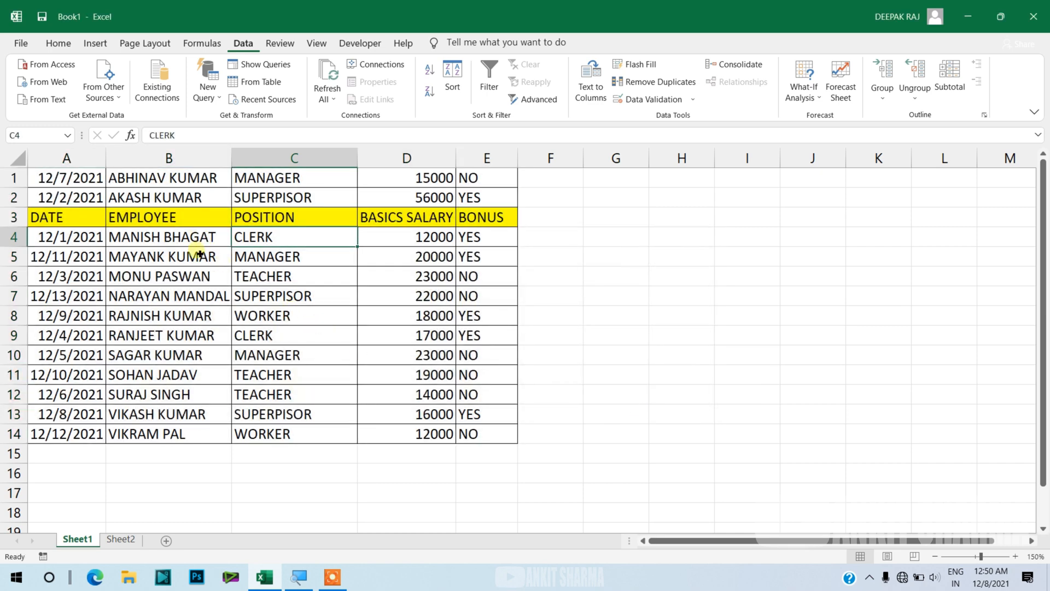
key("ctrl+z")
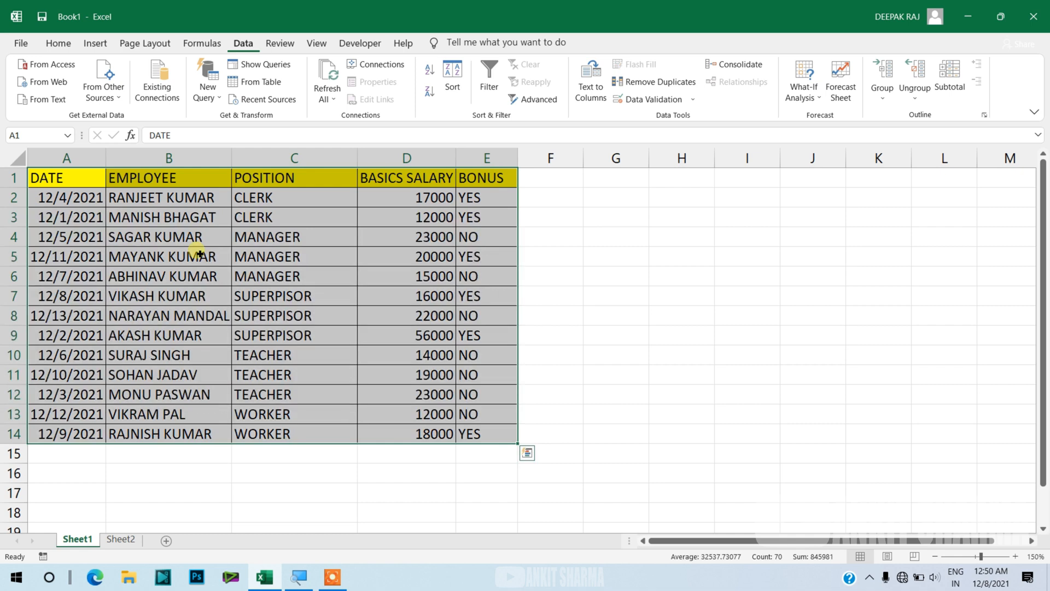
- Sort the employee table by EMPLOYEE only, in A to Z order, keeping its header row and deleting the second sort level
left_click(453, 82)
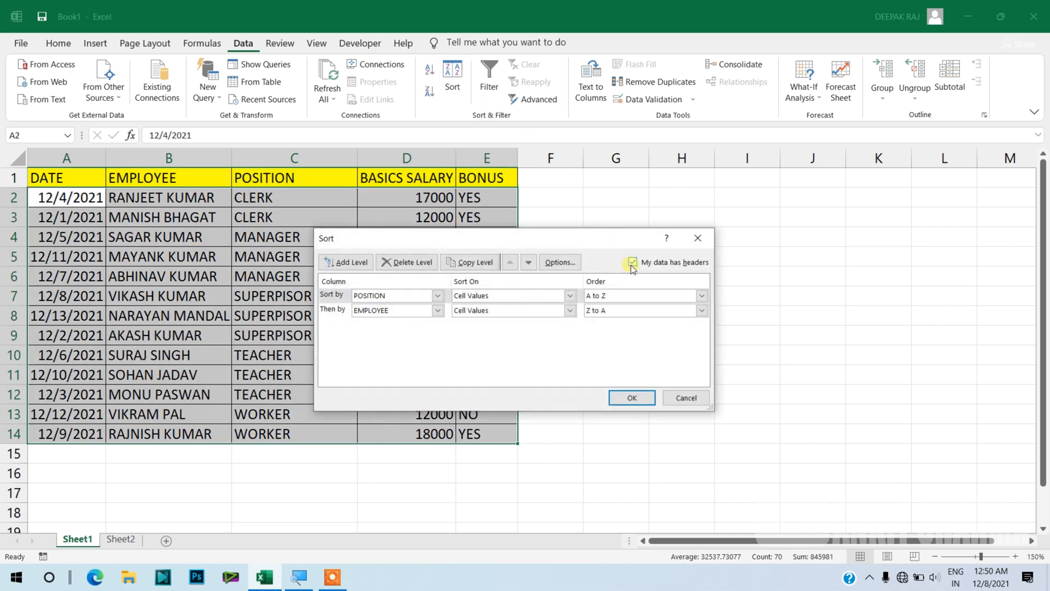
left_click(339, 310)
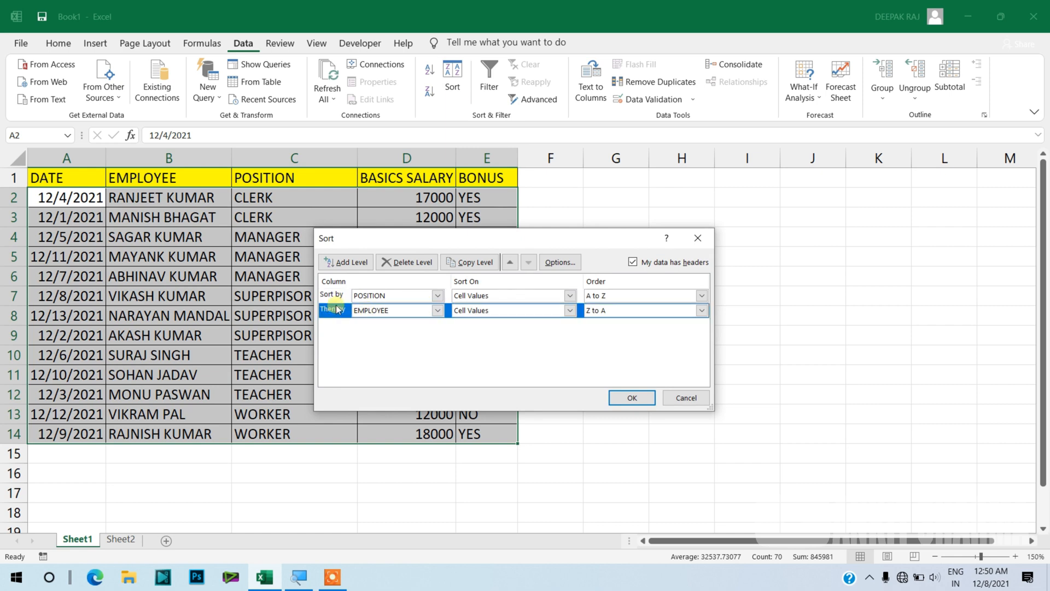
left_click(408, 262)
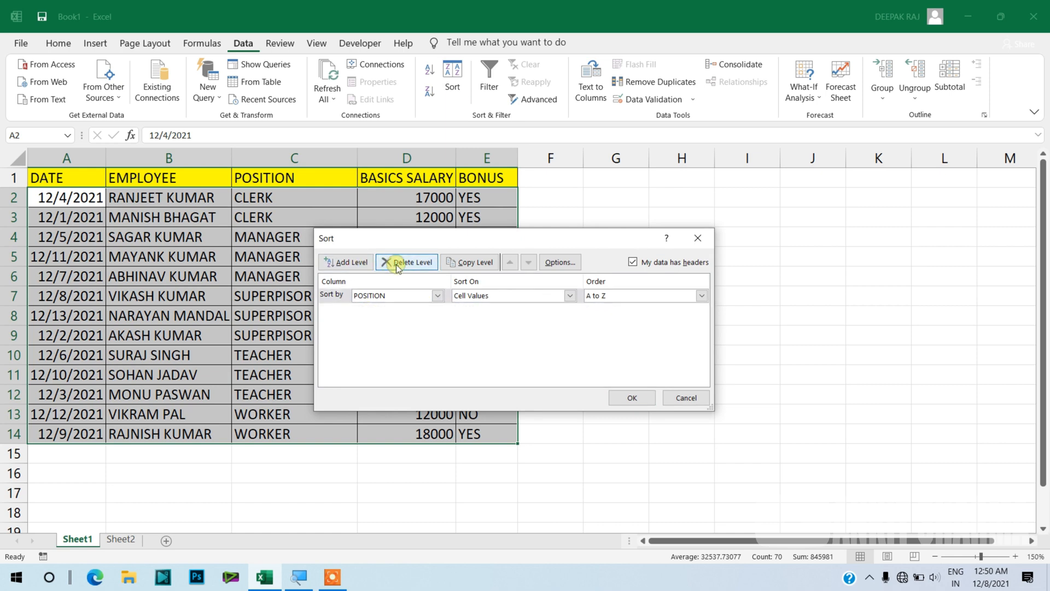
left_click(437, 296)
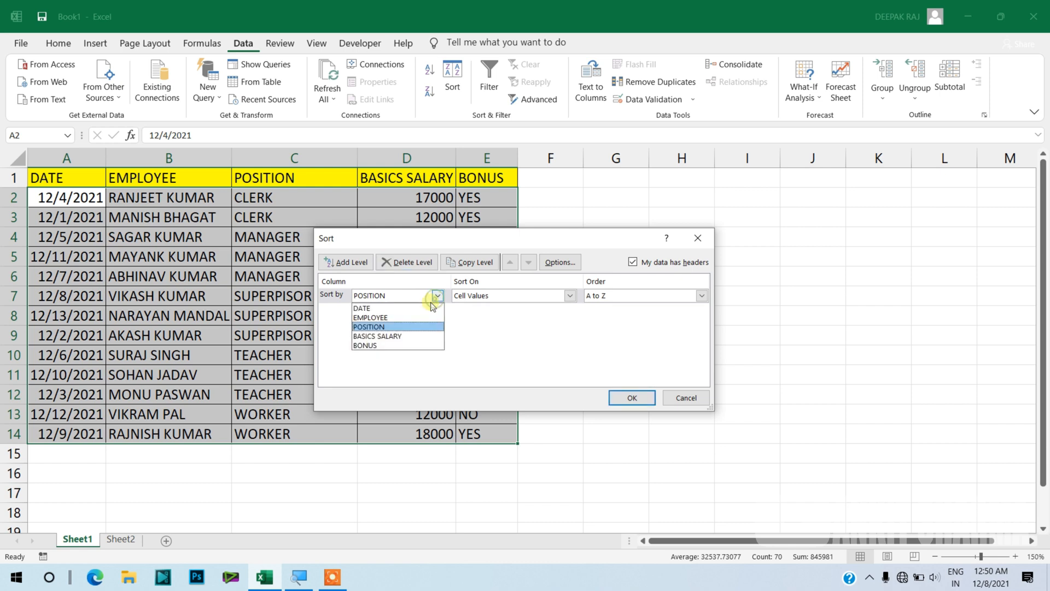
left_click(405, 318)
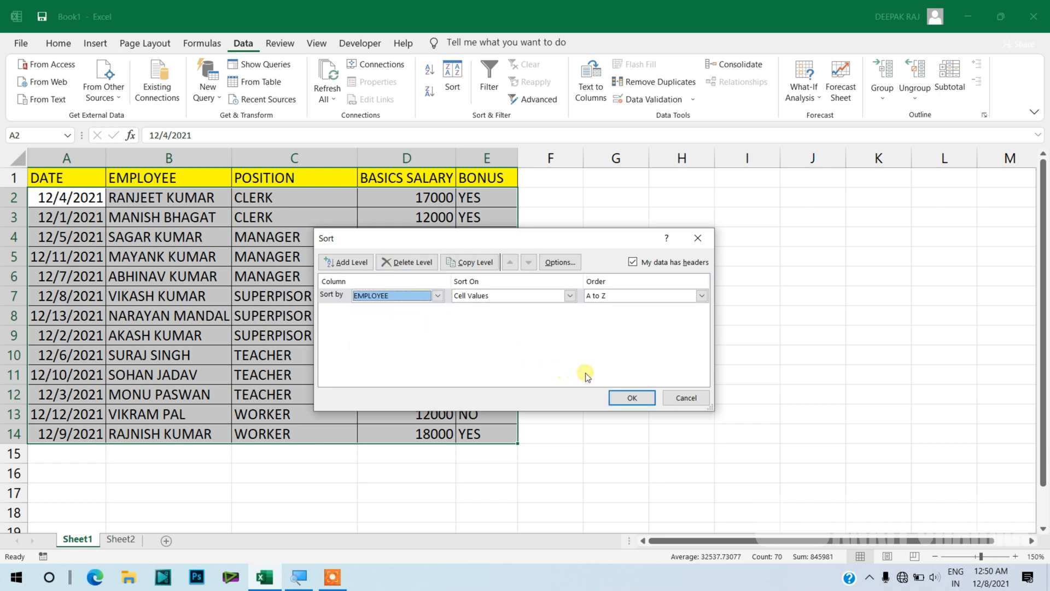
left_click(618, 397)
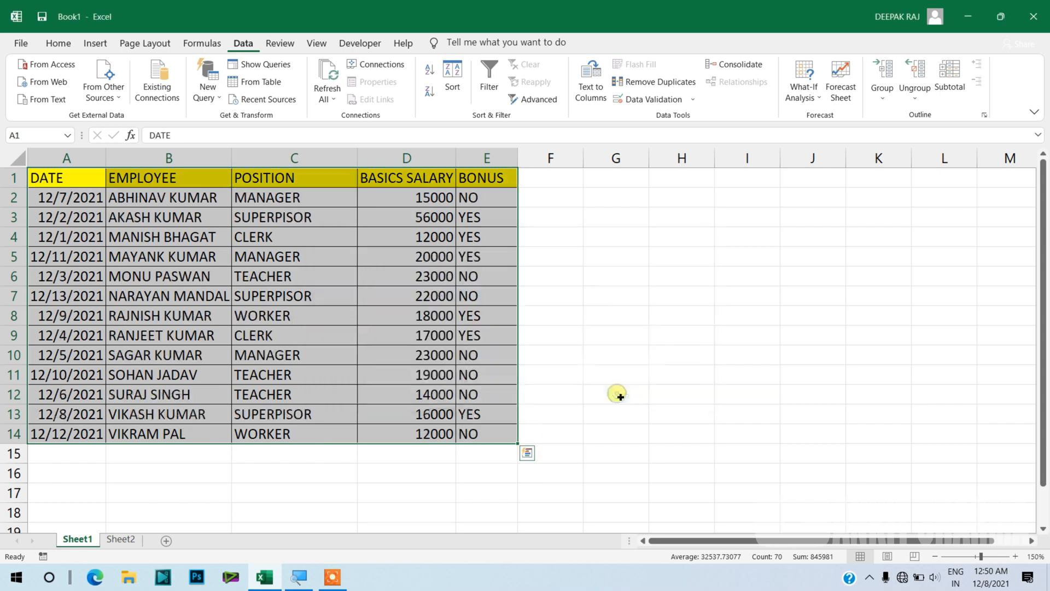
left_click(312, 265)
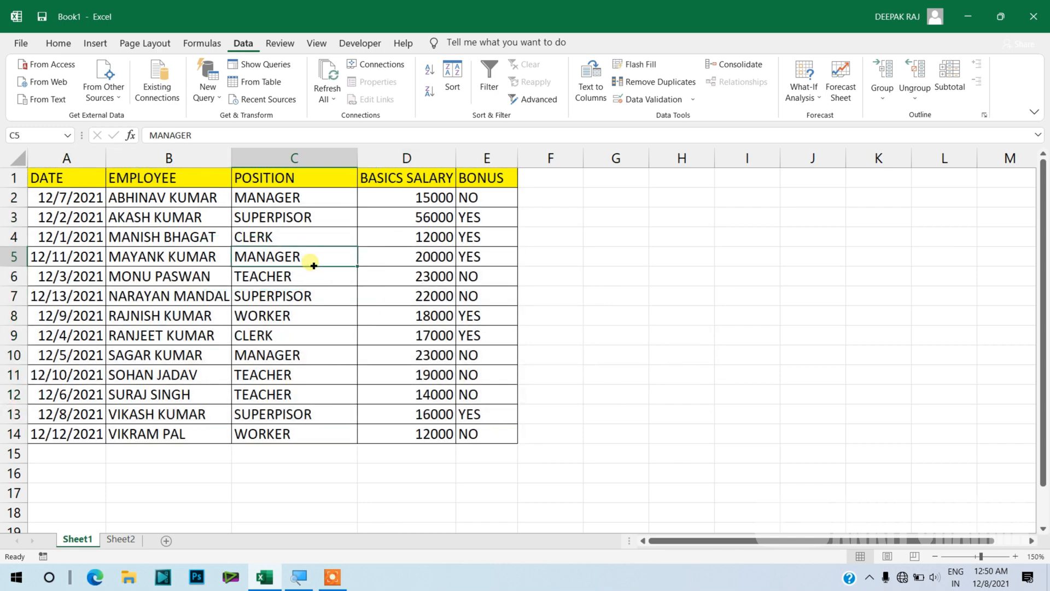